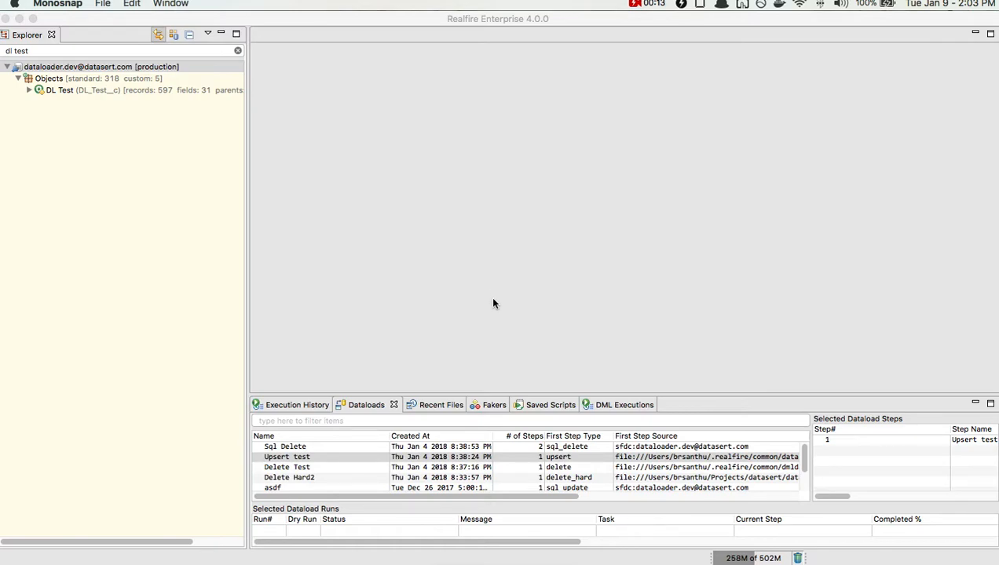
Step: Enlarge the Dataloads view area to make room for the whole list of dataloads
left_click(638, 395)
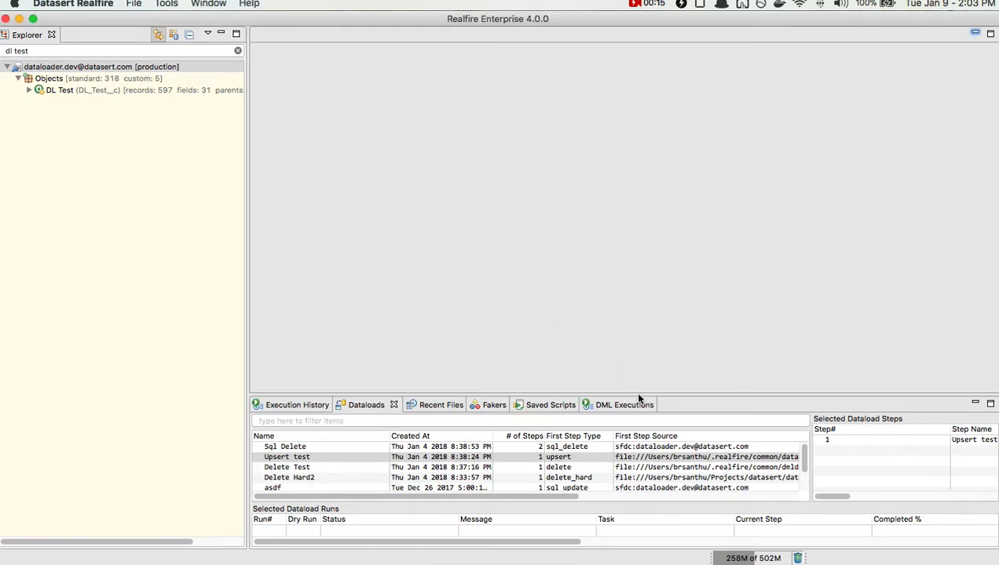
left_click_drag(637, 395, 632, 325)
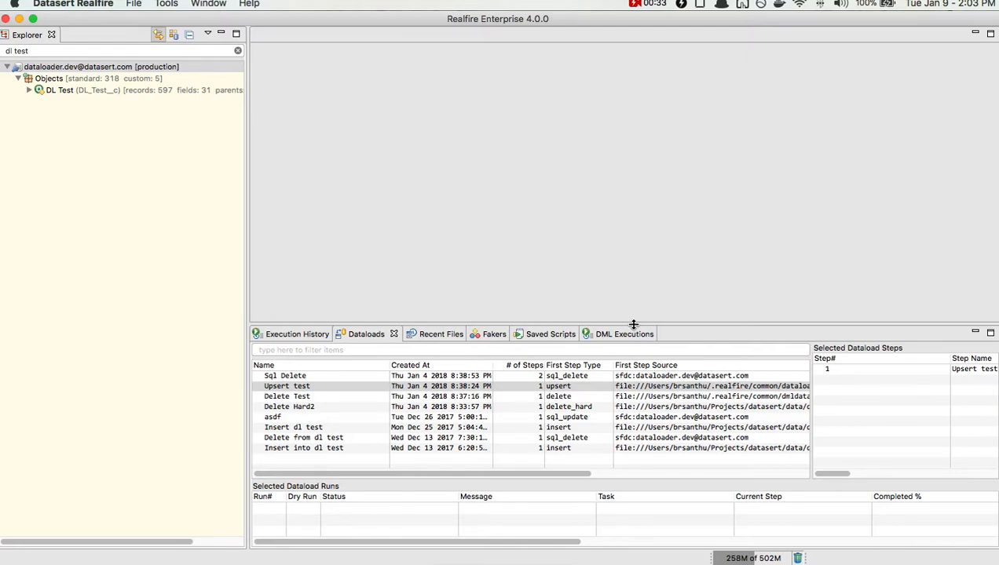
right_click(407, 458)
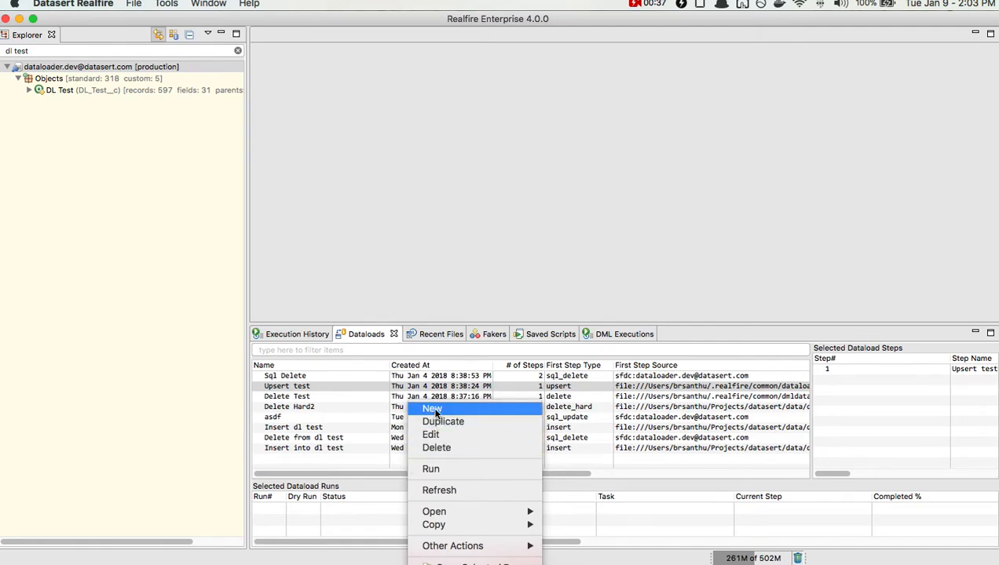
left_click(385, 343)
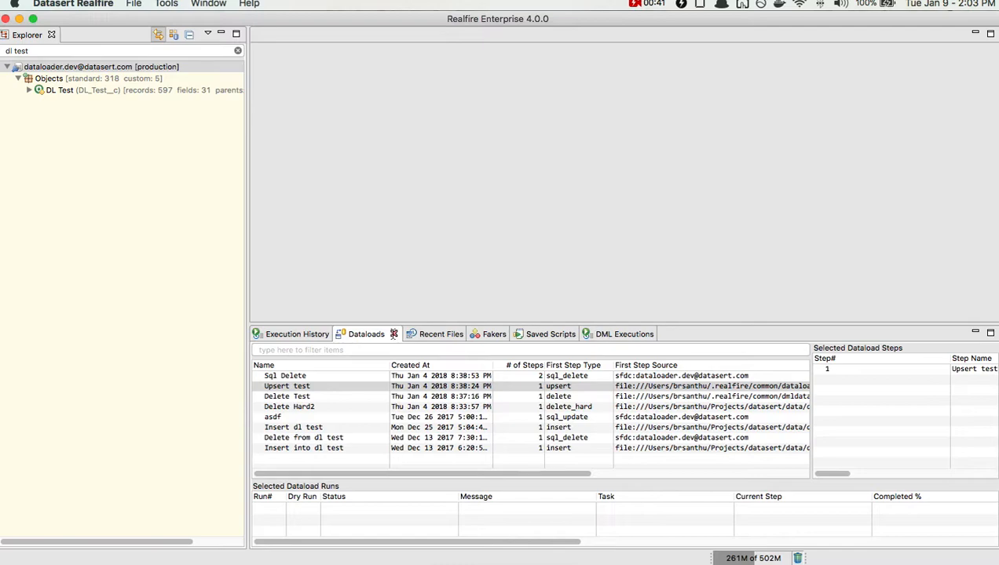
Step: Close the Dataloads view and show it again
left_click(393, 333)
left_click(211, 6)
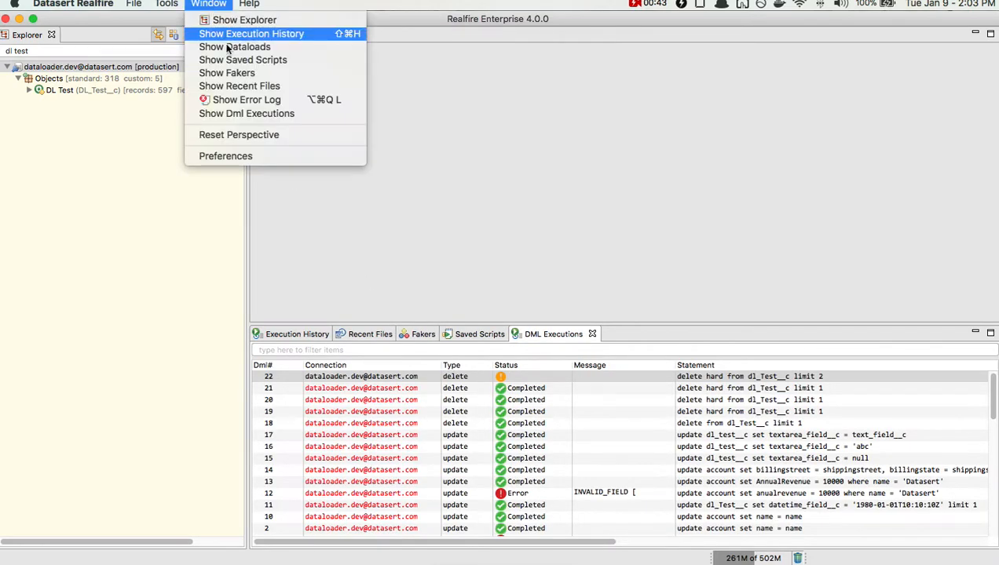
left_click(248, 50)
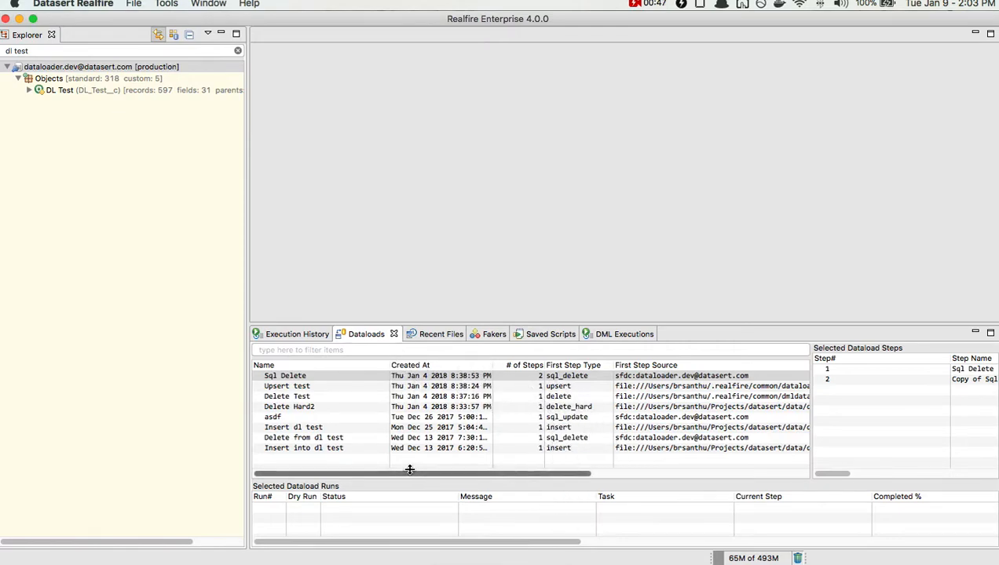
Step: Start a new dataload named "Delete from dl test" with the step type Sql Delete
right_click(391, 455)
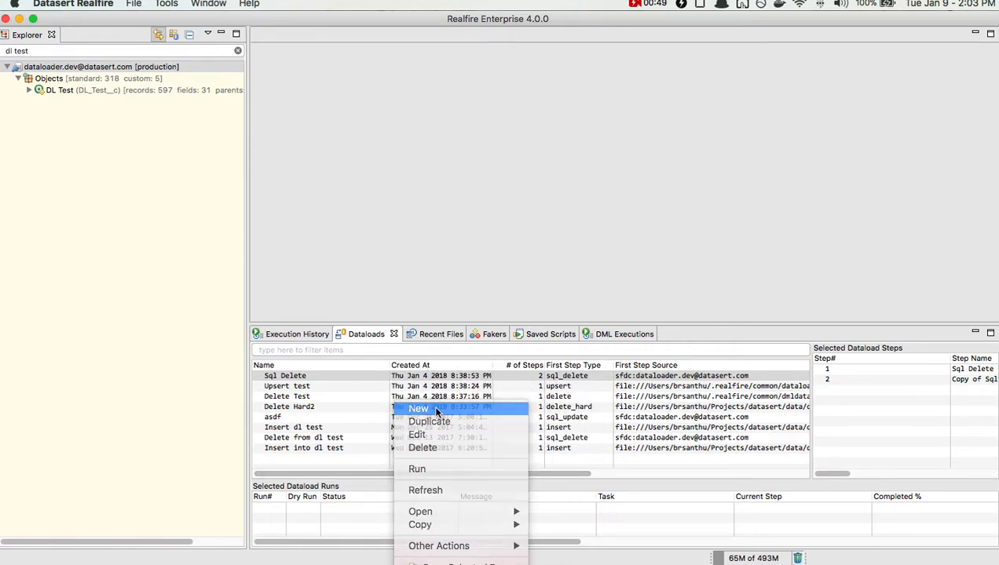
left_click(437, 410)
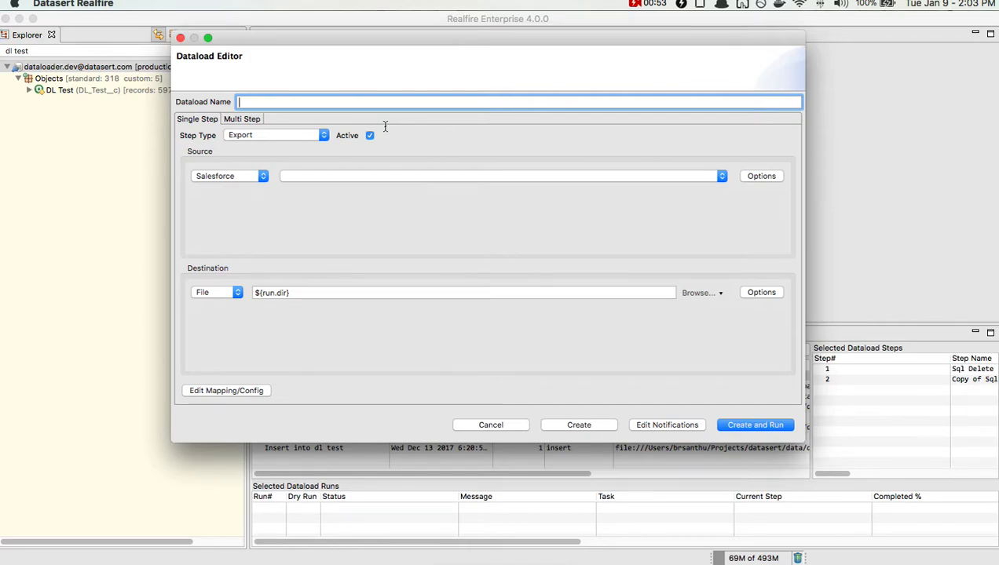
type("Delete from dl test")
left_click(283, 133)
left_click(280, 178)
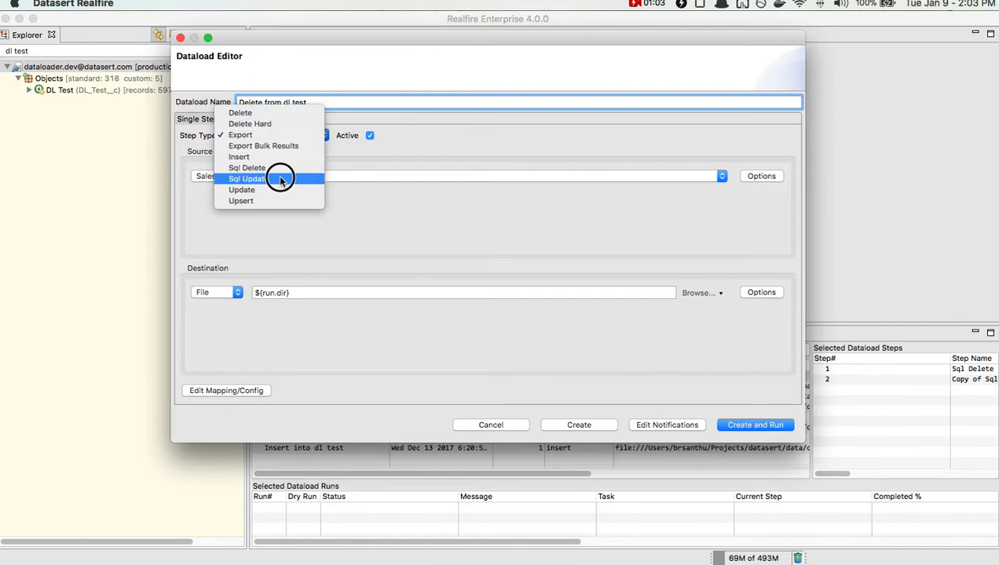
left_click(275, 137)
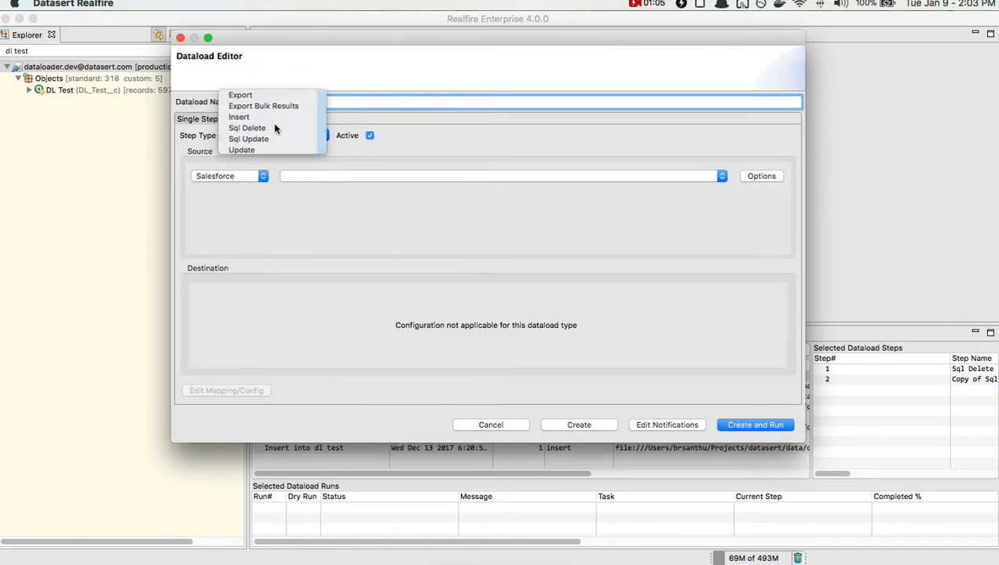
left_click(273, 124)
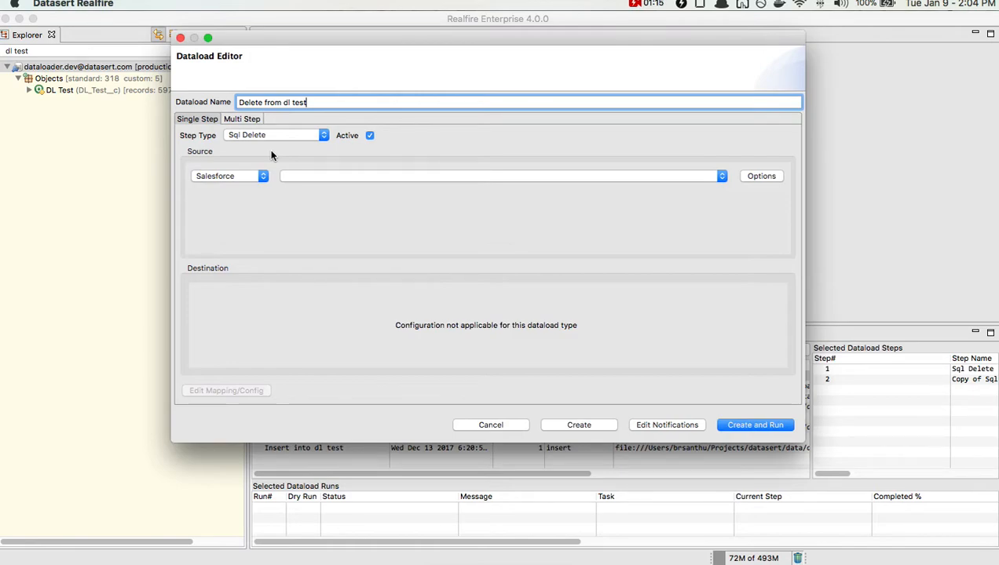
Step: Set the dataload's source to the Salesforce connection that is open in the Explorer and go to its Sql field
left_click(283, 175)
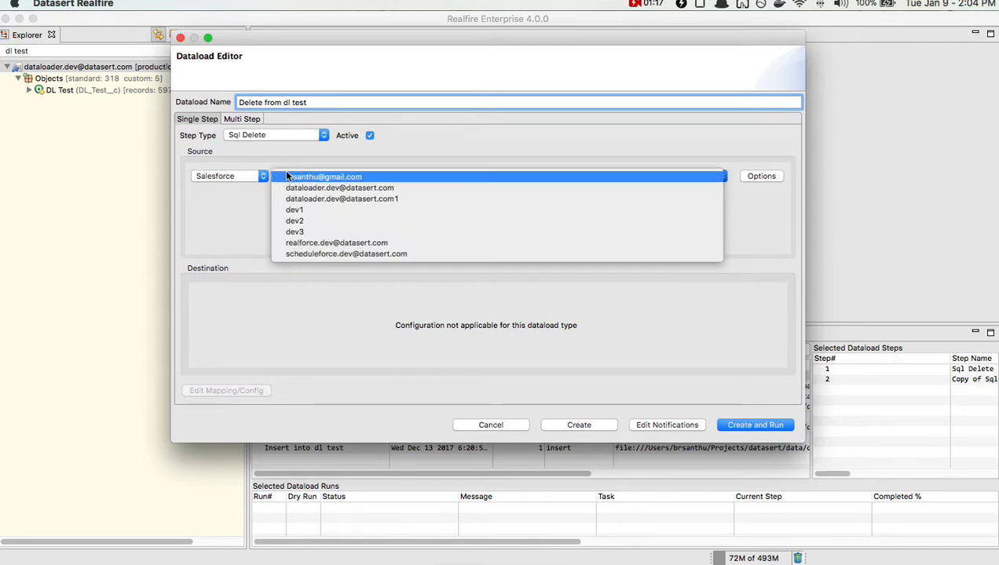
left_click(298, 189)
left_click(297, 213)
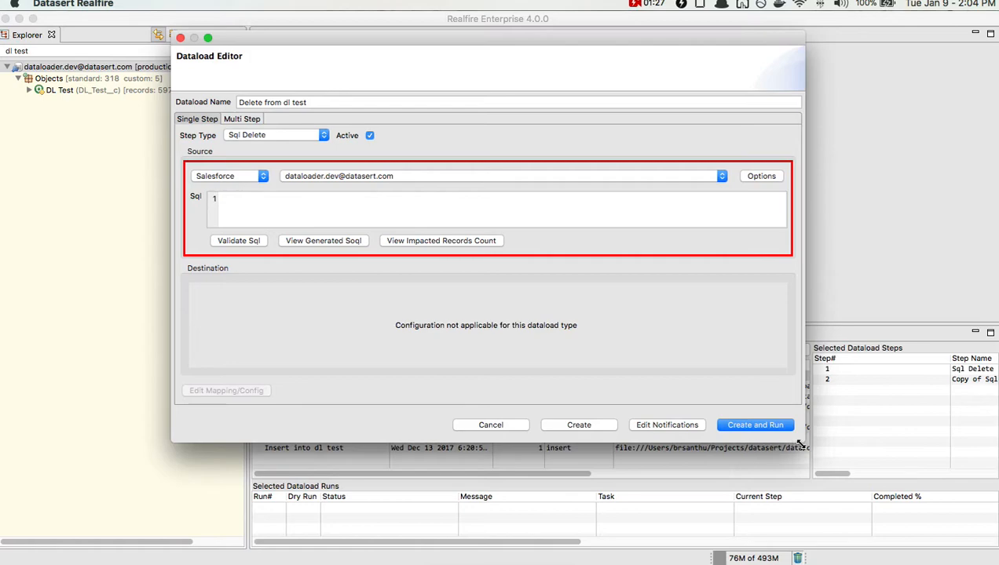
Step: Make the Dataload Editor dialog narrower and enlarge its Source section to give the Sql field more height
left_click_drag(803, 443, 698, 438)
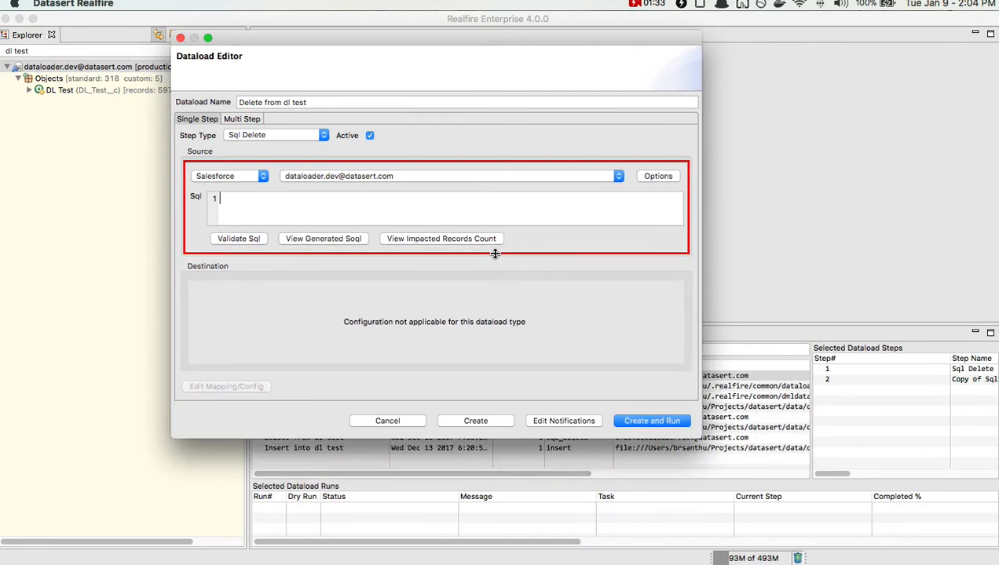
left_click(434, 283)
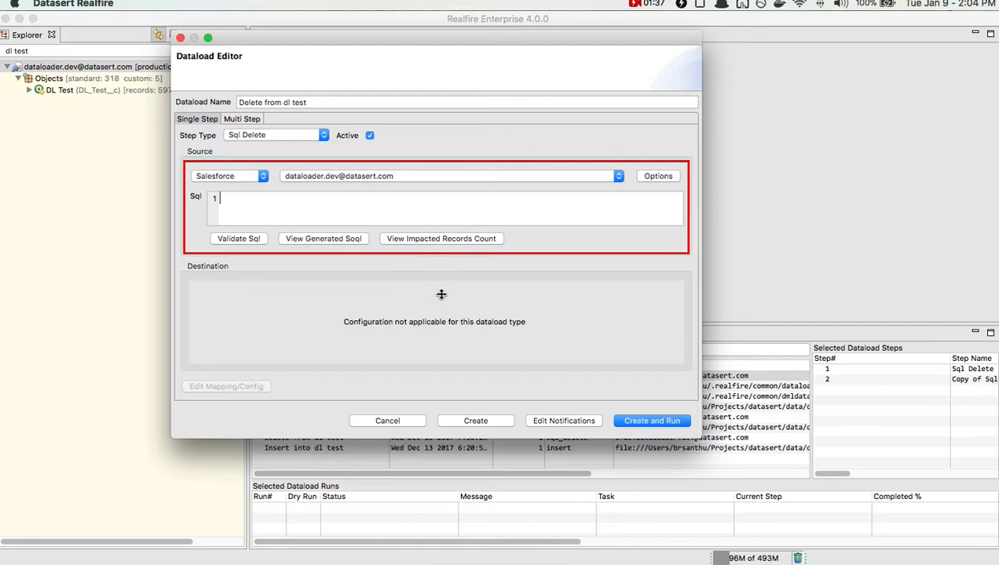
left_click(433, 277)
left_click_drag(433, 276, 431, 307)
left_click(427, 260)
left_click_drag(427, 260, 425, 310)
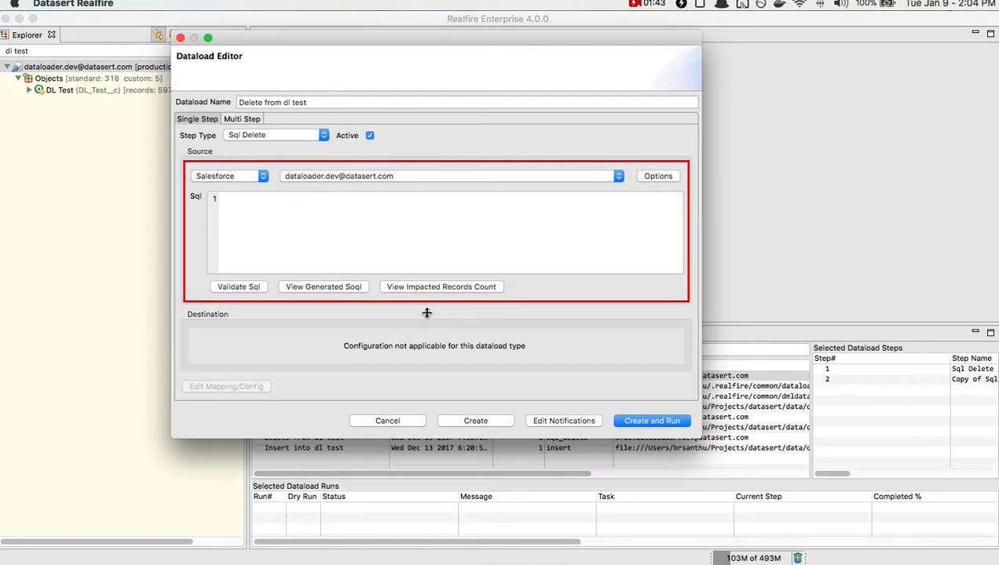
left_click(335, 226)
Step: Switch to Chrome, dismiss the LastPass notice and bring the Delete Statement section of the dataloader docs into view
key("super+Tab")
key("super+Tab")
key("super+Tab")
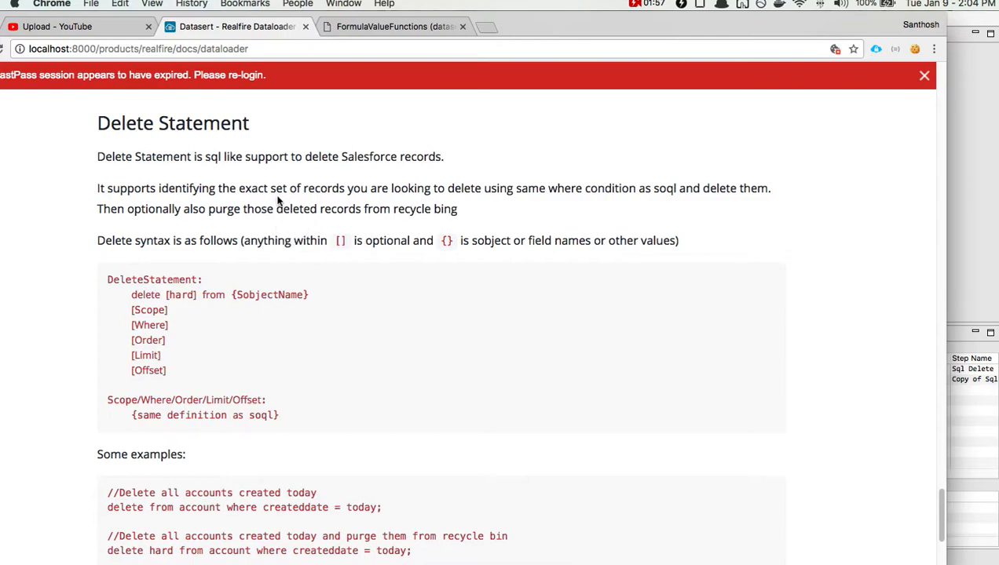
left_click(921, 77)
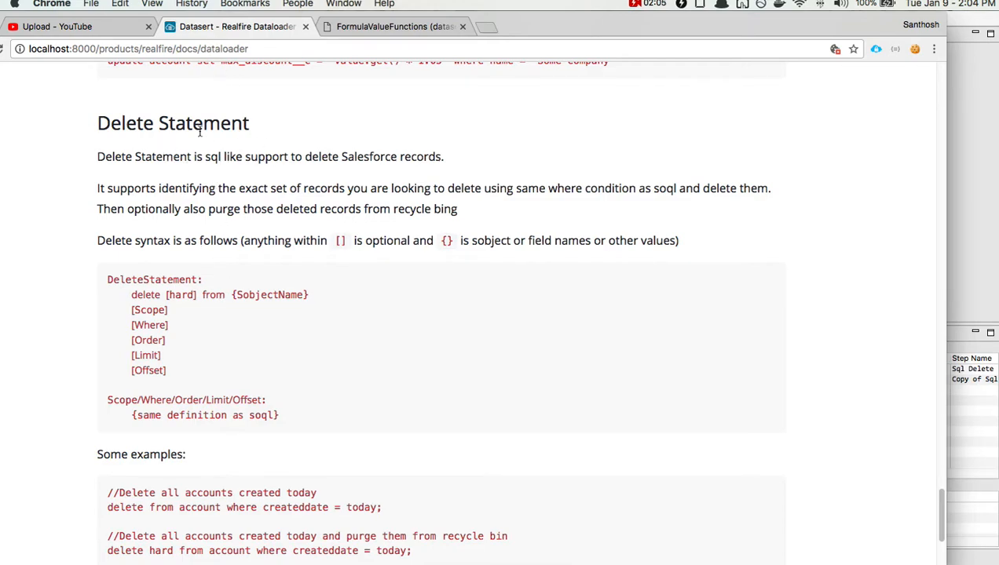
scroll(339, 157, "down", 1)
scroll(337, 149, "down", 1)
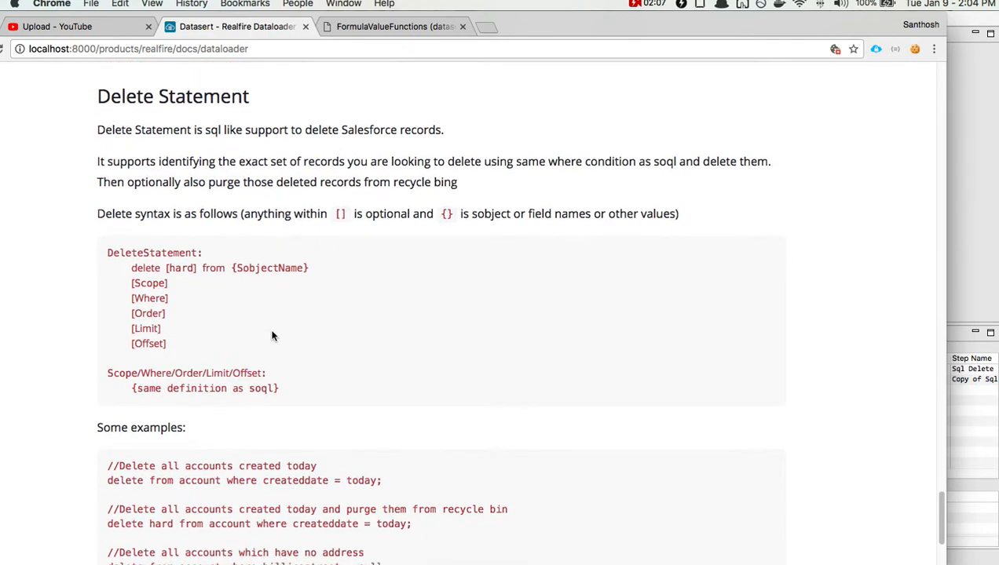
Step: Examine the delete statement syntax, including the optional hard keyword, the object name and the optional Scope, Where, Order, Limit and Offset clauses
left_click_drag(284, 389, 173, 269)
left_click(130, 267)
left_click(172, 269)
double_click(207, 268)
left_click(251, 266)
left_click_drag(187, 353, 106, 284)
left_click(146, 279)
left_click(197, 267)
double_click(149, 268)
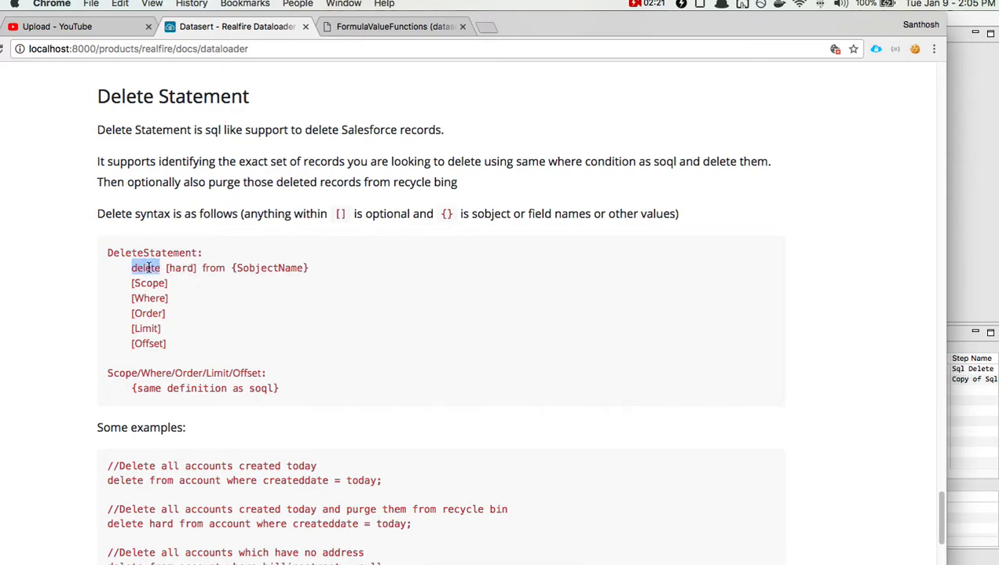
double_click(213, 267)
left_click_drag(235, 269, 317, 270)
left_click(317, 271)
left_click_drag(176, 340, 99, 278)
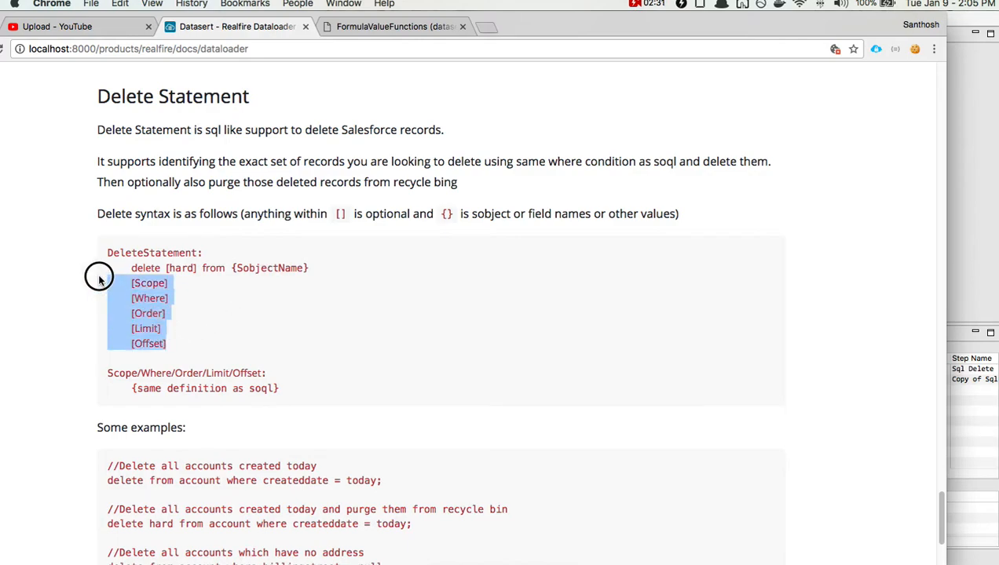
left_click(168, 268)
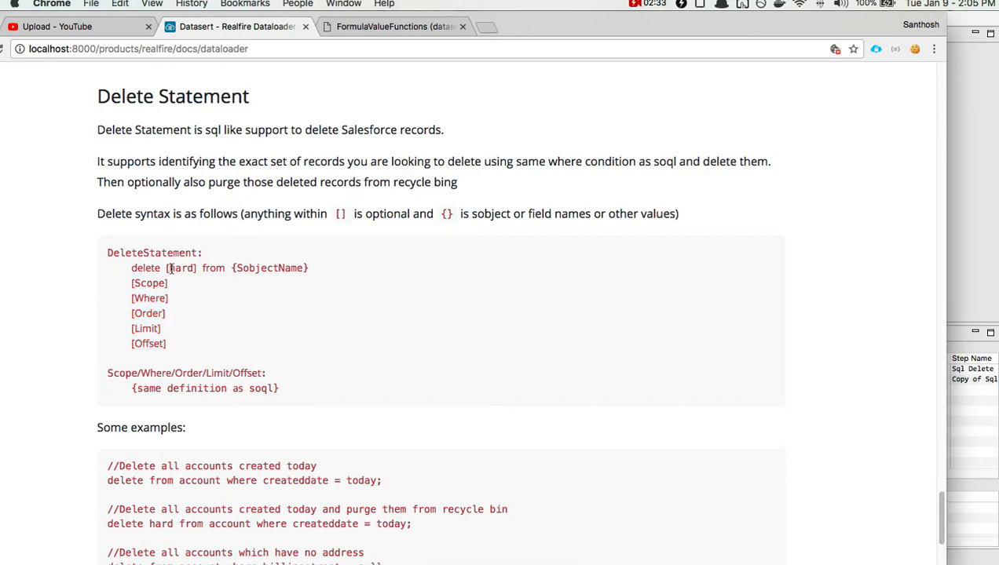
left_click_drag(168, 268, 194, 268)
left_click(192, 265)
left_click_drag(196, 268, 220, 480)
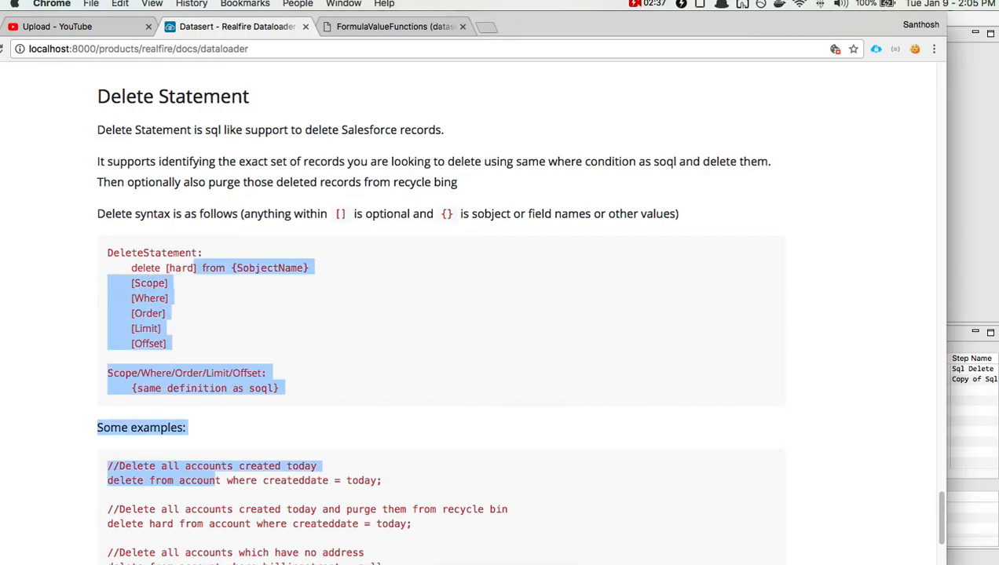
left_click(221, 310)
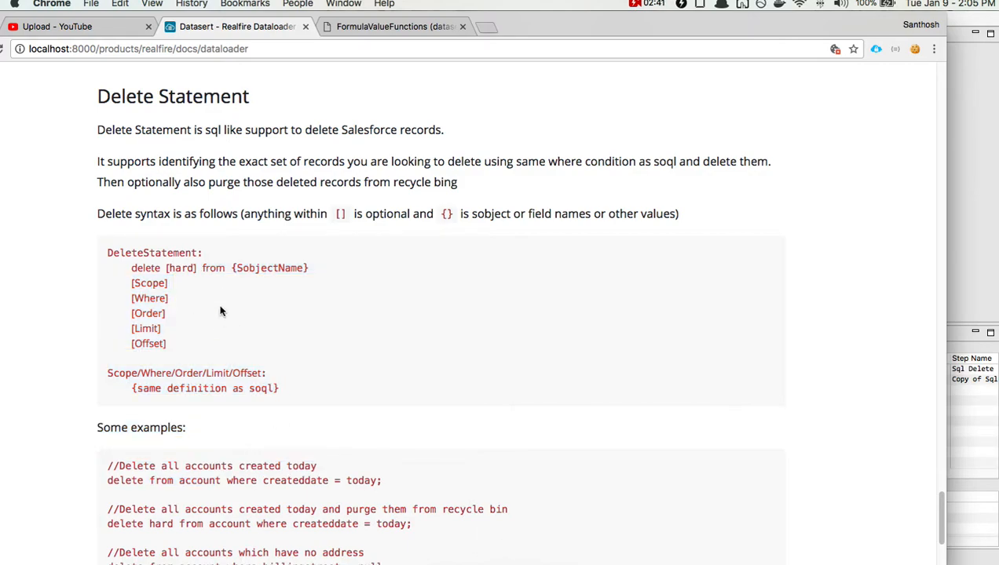
Step: Read the example delete statements for accounts, including the hard delete and the billingstreet condition, and look at the Order clause
scroll(338, 271, "down", 5)
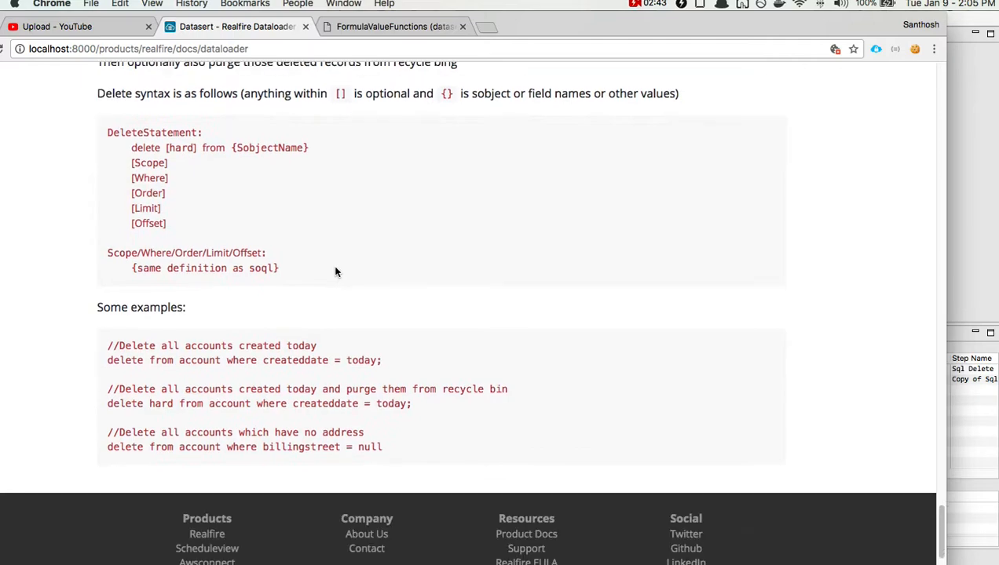
left_click(108, 359)
left_click_drag(109, 358, 396, 366)
left_click(392, 368)
left_click(110, 404)
left_click_drag(110, 404, 414, 407)
left_click(414, 406)
left_click_drag(107, 446, 226, 449)
left_click(392, 452)
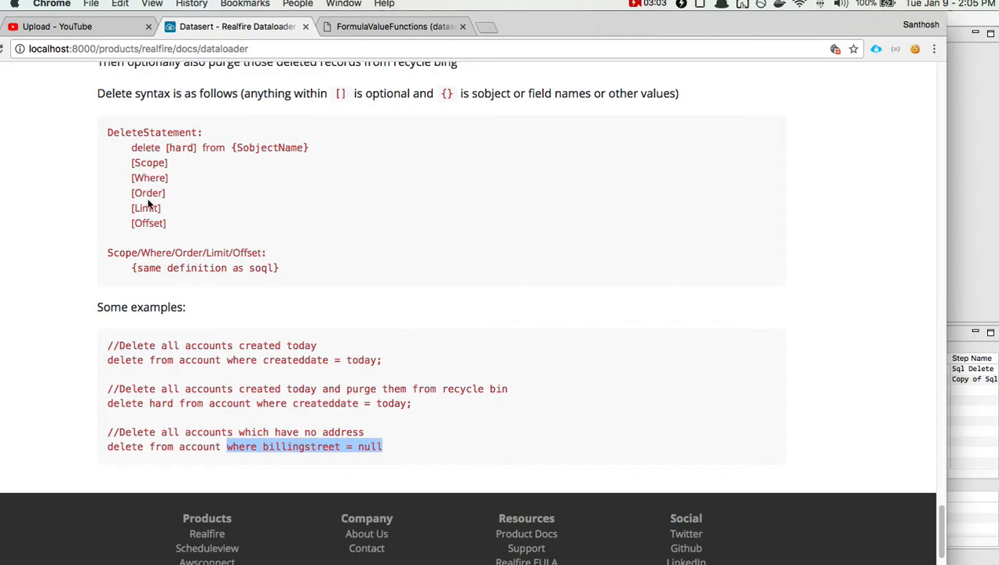
left_click_drag(134, 193, 150, 193)
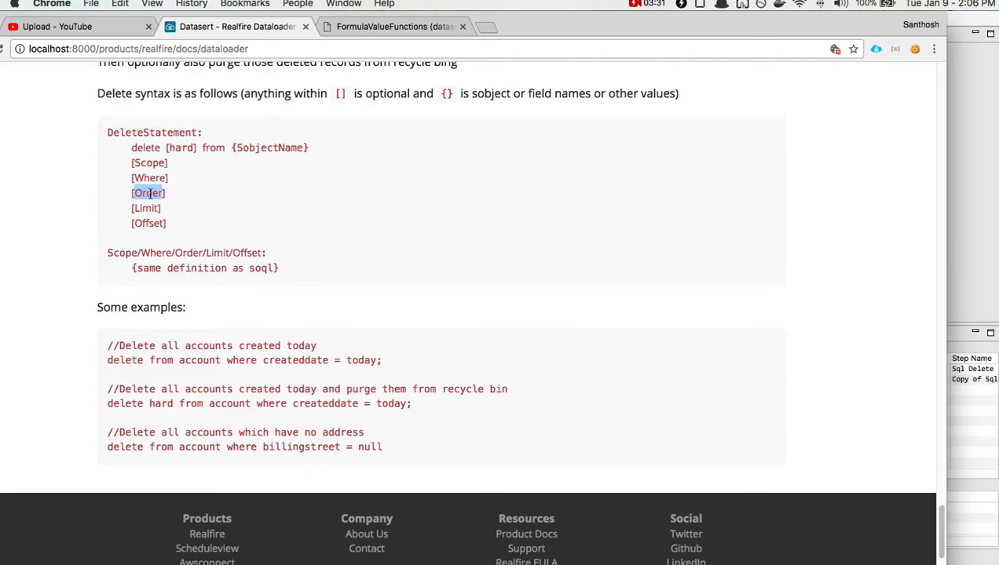
left_click(329, 286)
Step: Switch back to Realfire, enter the SQL "delete from dl_Test__c" for the dataload and validate it
key("super+Tab")
key("super+Tab")
key("super+Tab")
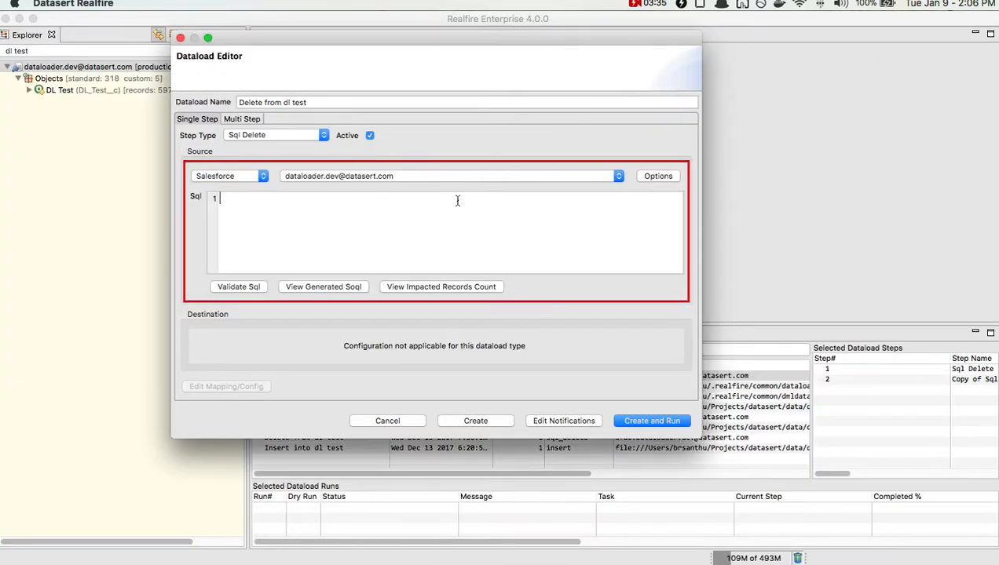
type("delete from dl_Test__c")
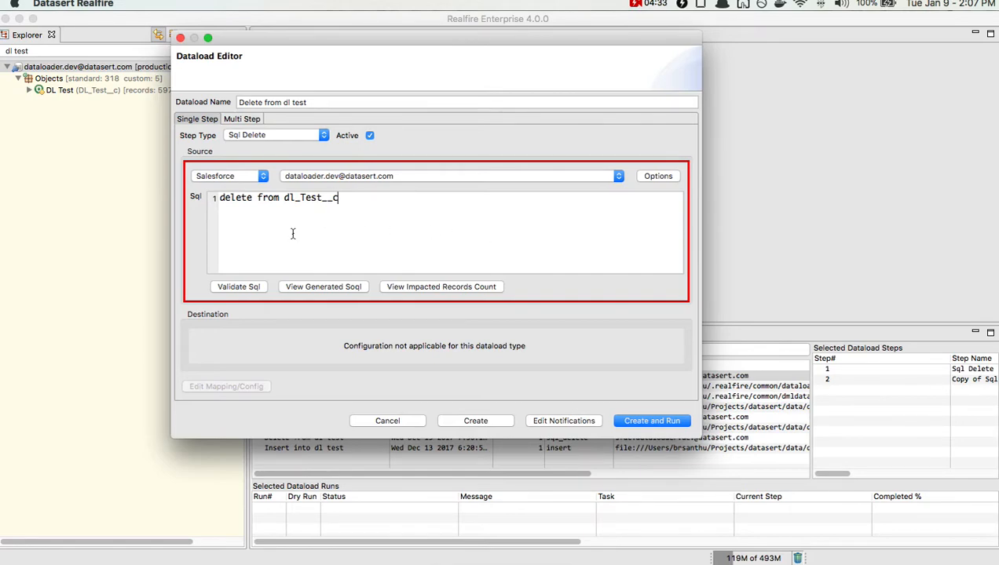
left_click(239, 285)
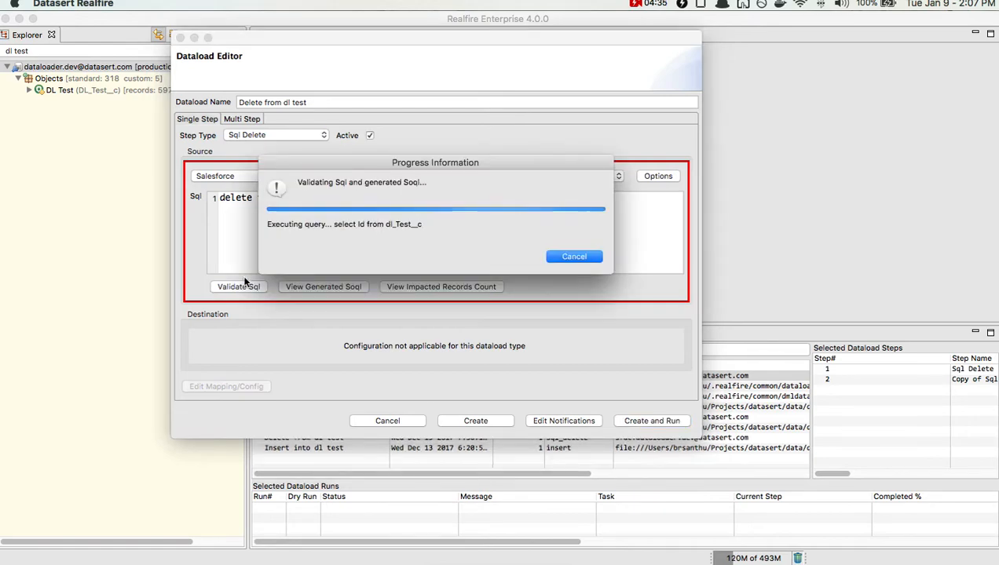
left_click(862, 355)
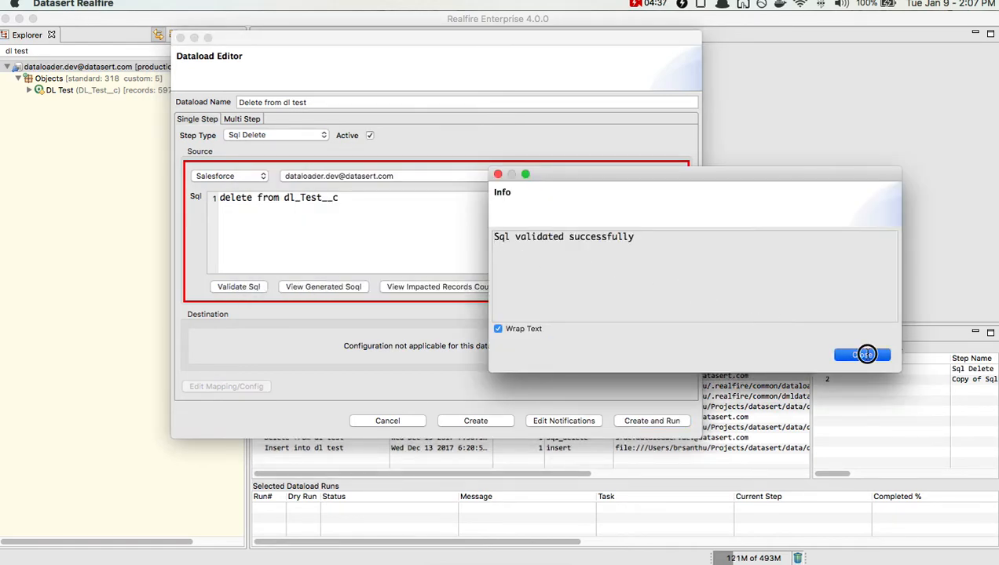
Step: Try validating the SQL with the keyword misspelled as "from2", and restore it to "from"
left_click(283, 197)
type("2")
left_click(251, 286)
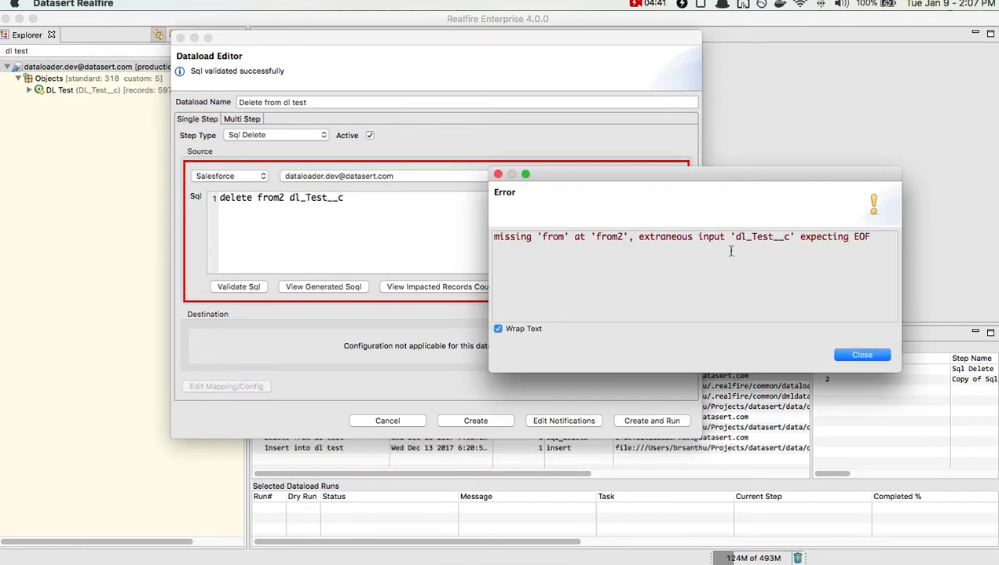
left_click_drag(780, 174, 615, 174)
left_click(680, 351)
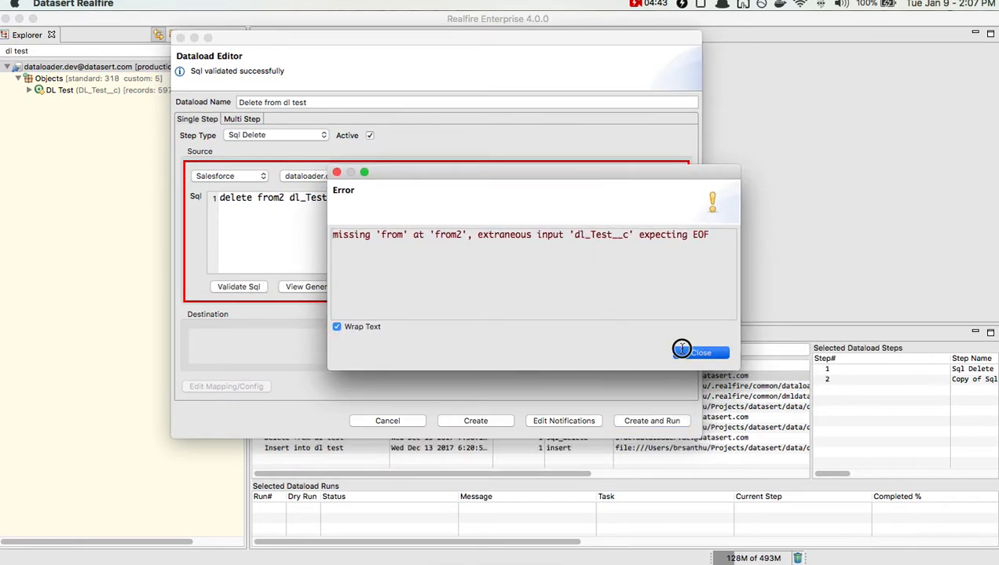
key("BackSpace")
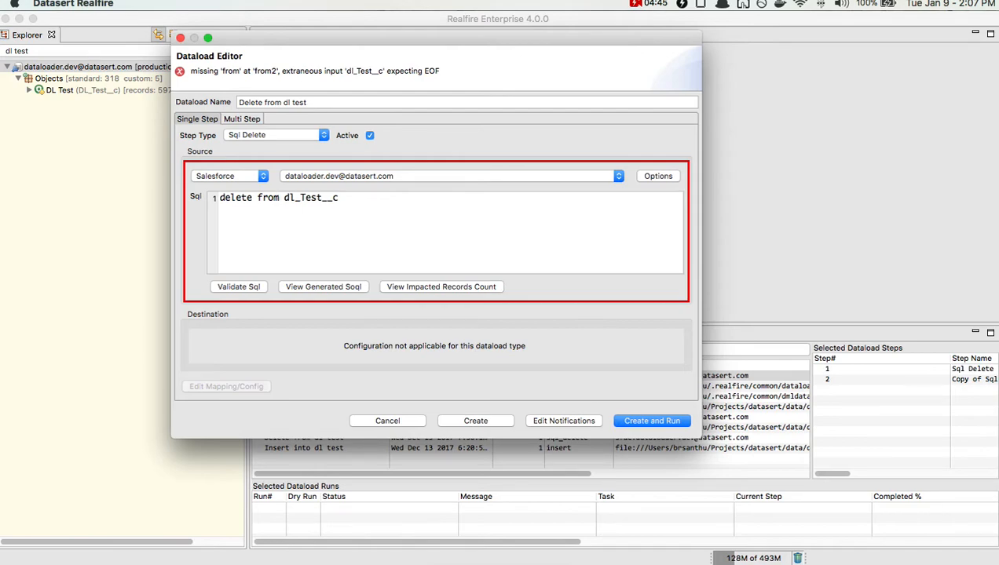
Step: Try to create the dataload with "from2" in its SQL, and correct the keyword back to "from"
type("2")
left_click(472, 423)
left_click(689, 346)
key("BackSpace")
Step: View the SOQL generated from the delete statement and inspect its select, from and object parts
left_click(315, 285)
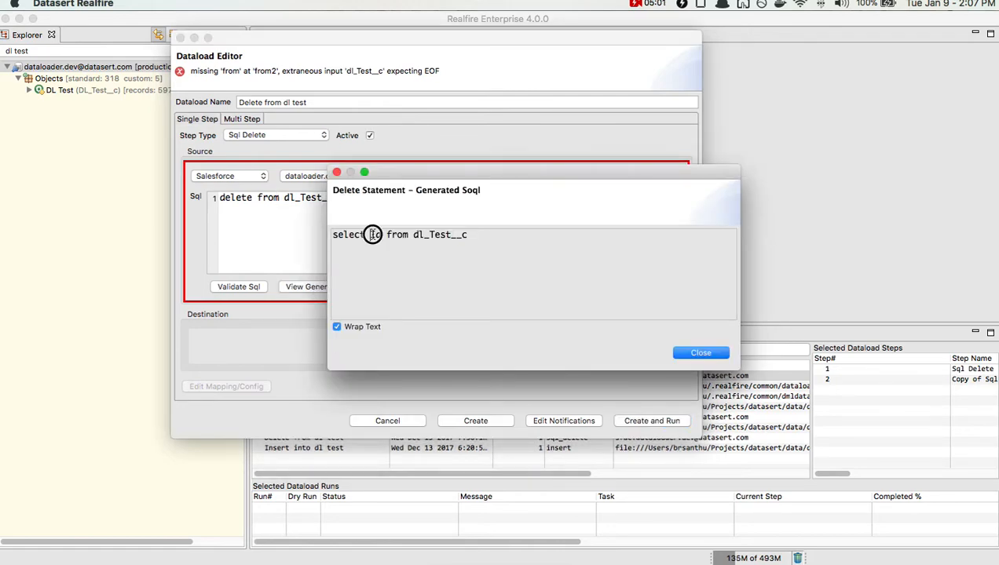
left_click_drag(497, 239, 341, 233)
left_click(404, 234)
double_click(404, 234)
left_click(433, 234)
left_click(683, 352)
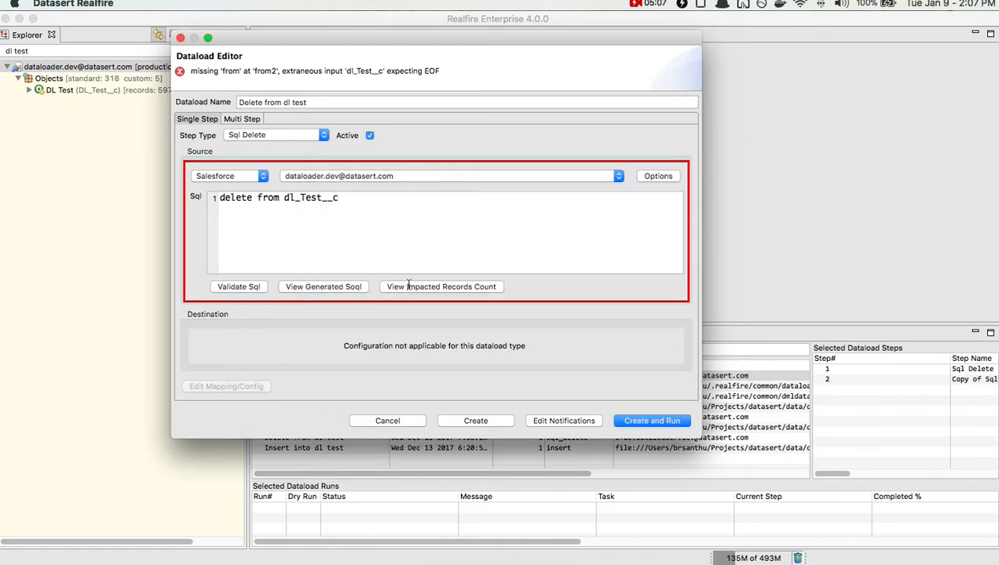
Step: Check how many records the unrestricted delete statement would impact
left_click(408, 287)
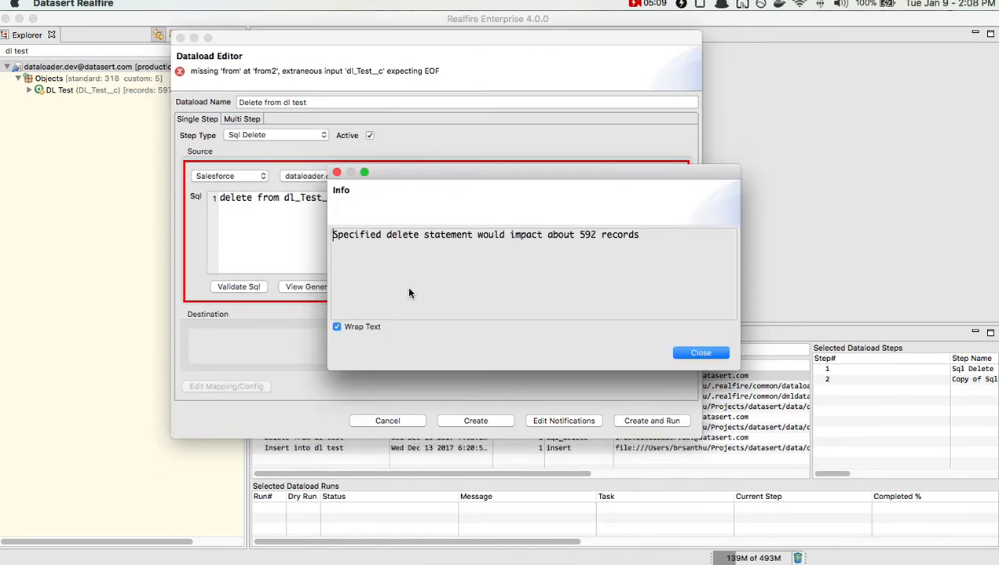
left_click_drag(648, 178, 408, 151)
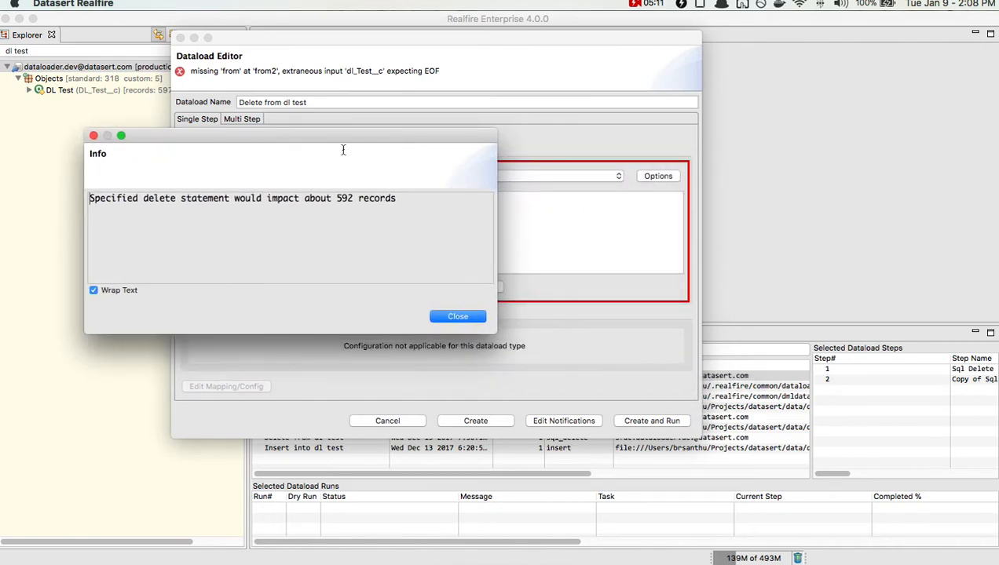
left_click_drag(343, 150, 528, 156)
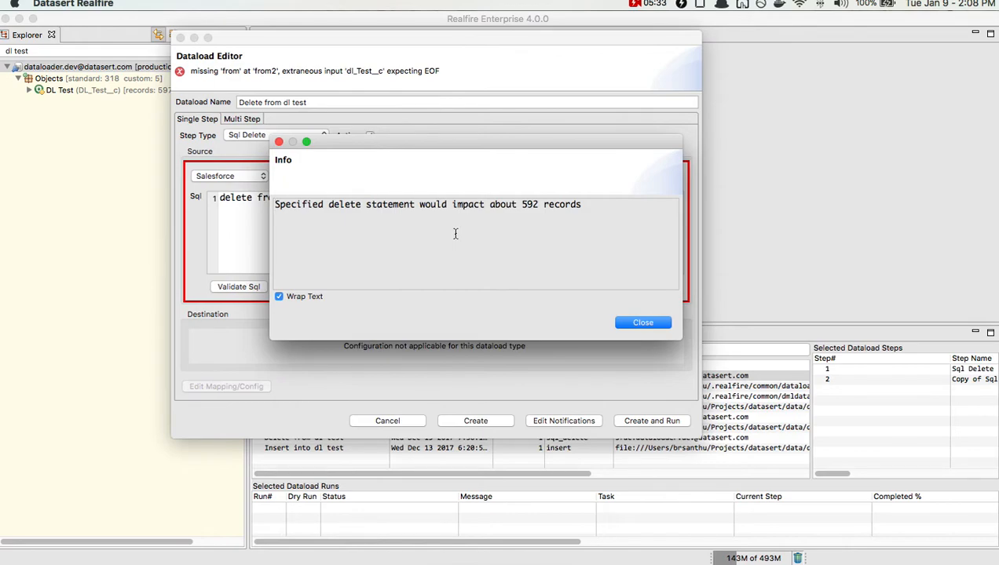
left_click(640, 322)
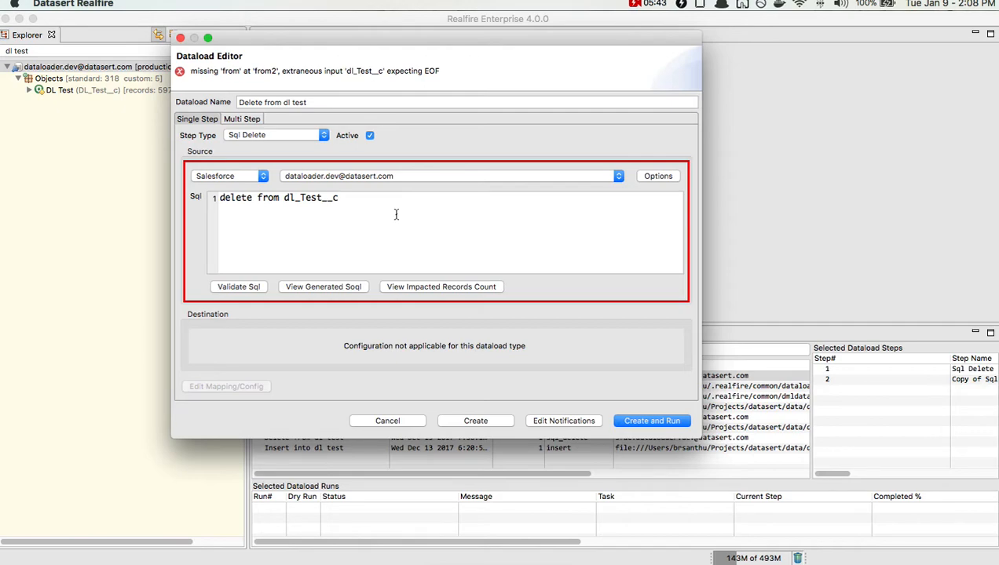
left_click(429, 288)
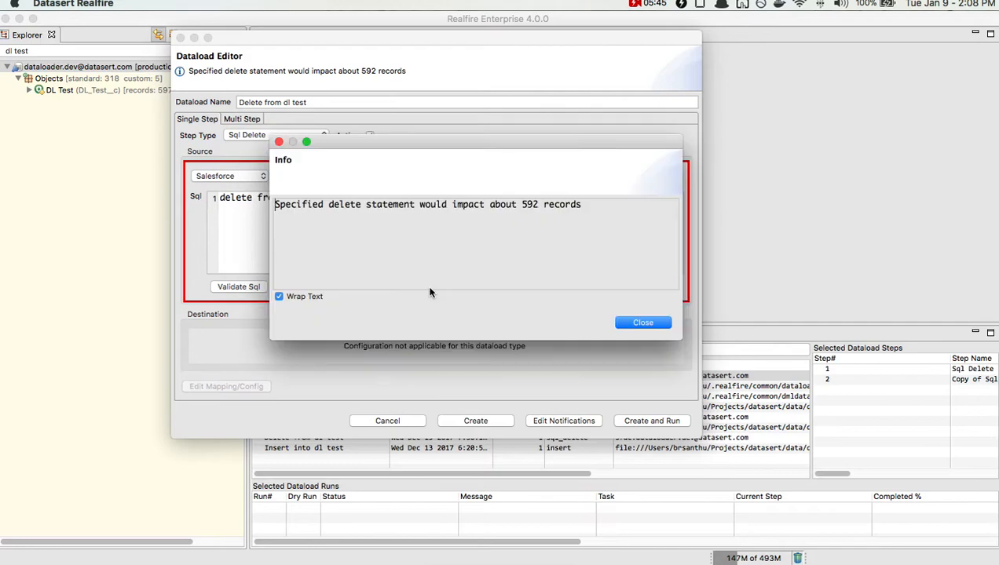
left_click(632, 324)
Step: Add "where createddate = today" to the delete statement, and check its generated SOQL and impacted record count
left_click(384, 215)
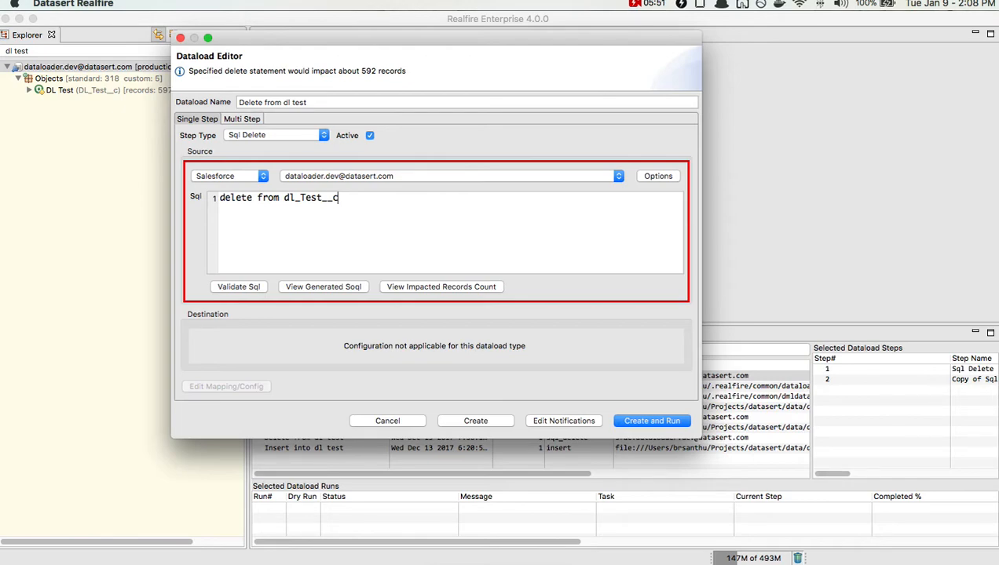
type("where createddate")
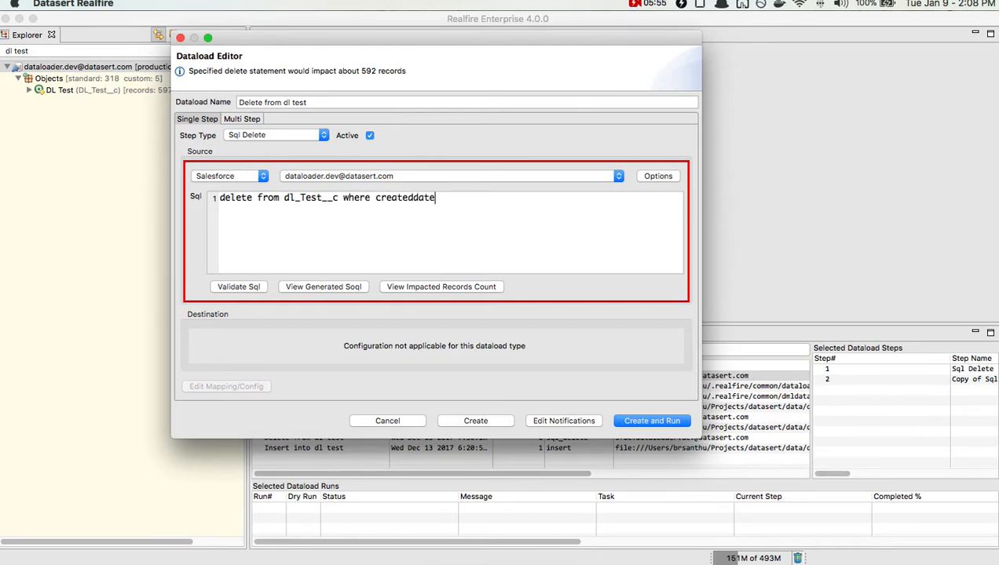
type(" = today")
left_click(348, 287)
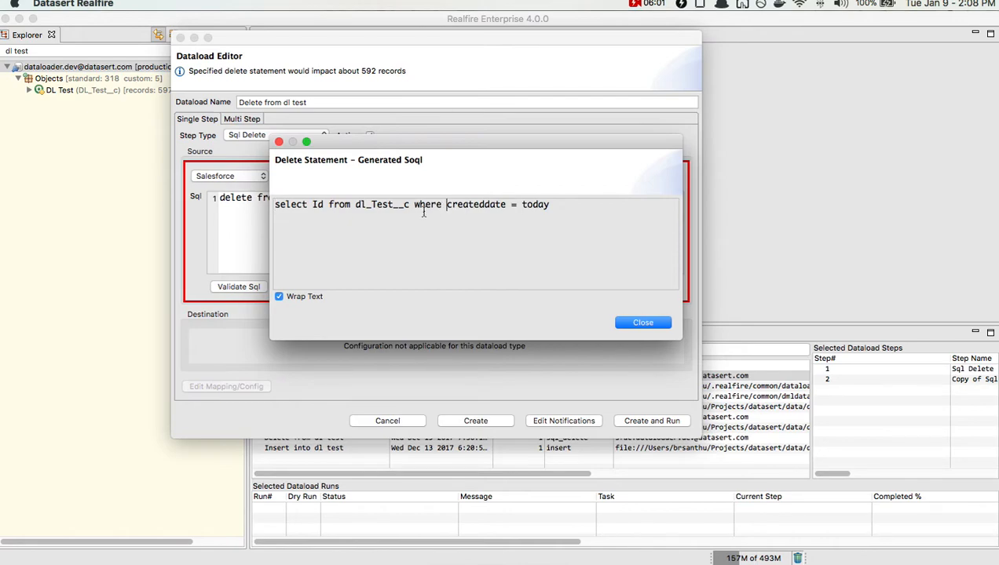
left_click_drag(413, 206, 556, 207)
left_click(502, 207)
left_click(638, 325)
left_click(453, 287)
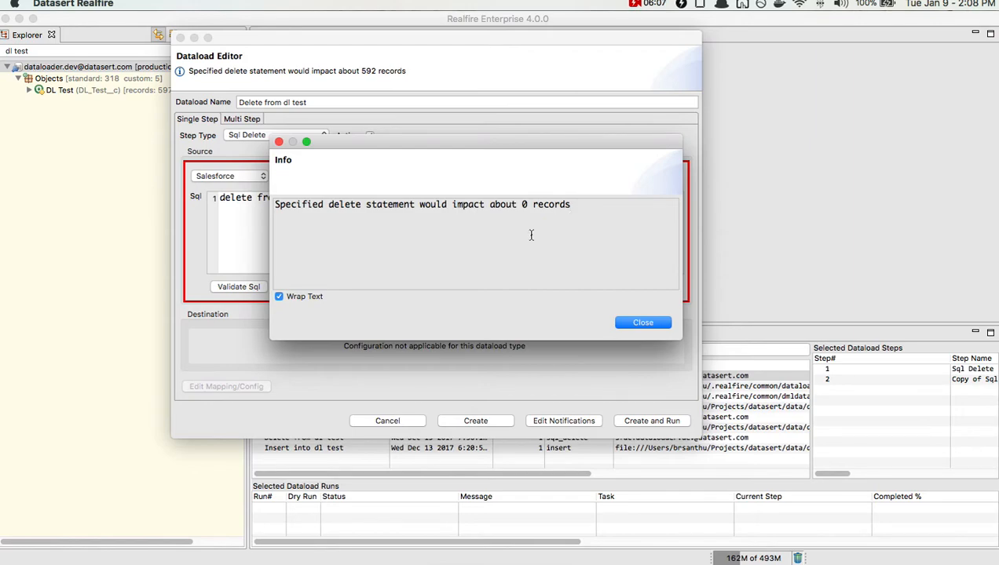
left_click(640, 322)
Step: Change the condition to "createddate >= last_n_days:5" and try to check the impacted record count
left_click(438, 198)
key("Delete")
type(">= today")
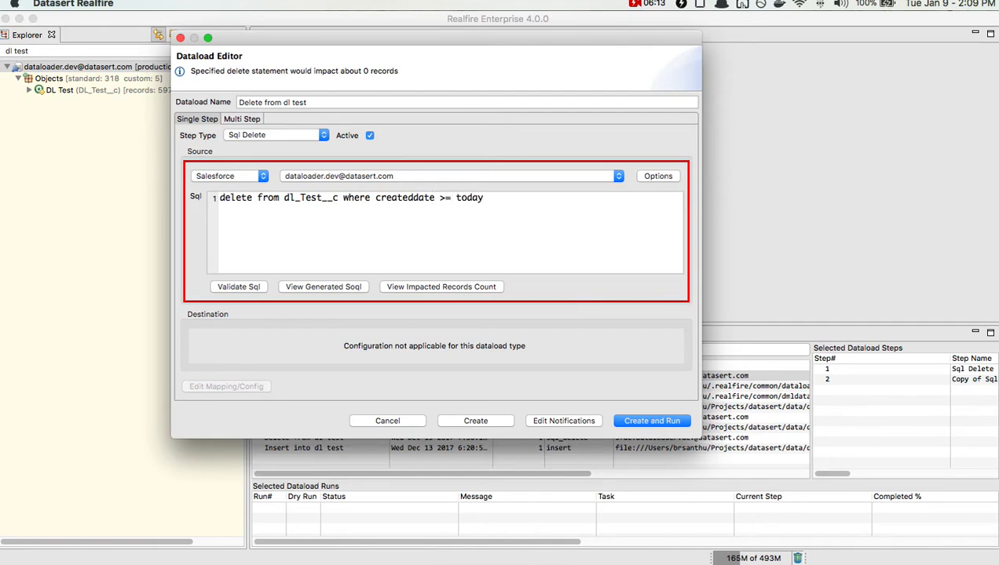
double_click(470, 197)
type("last_n_days:5")
left_click(397, 291)
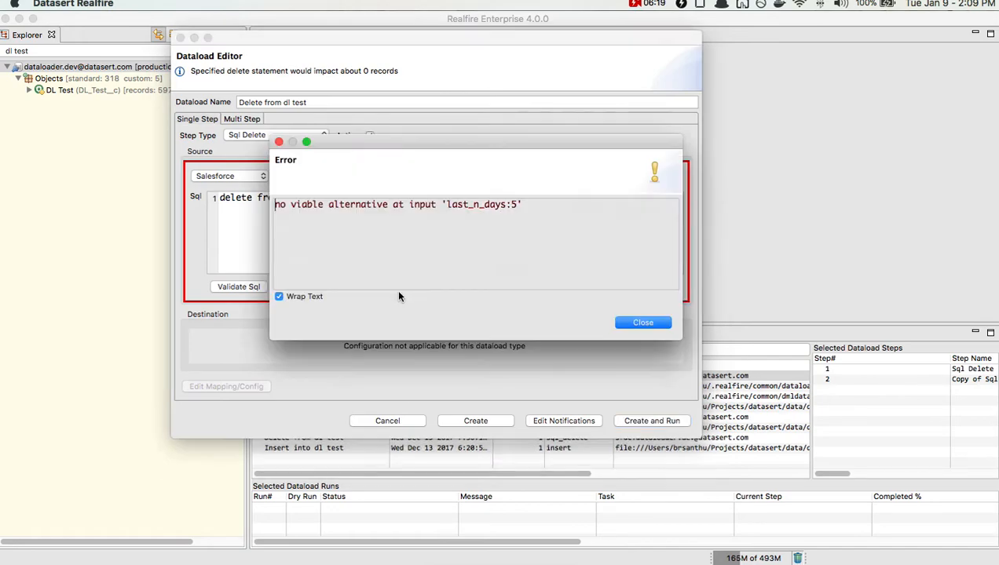
left_click(633, 320)
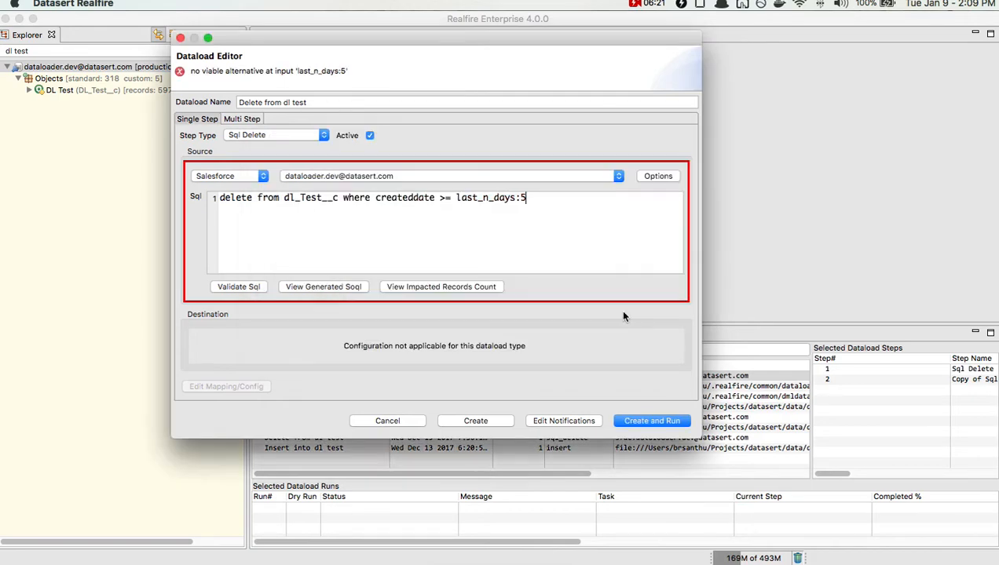
Step: Change the createddate comparison operator to ">" and try to view the generated SOQL
mouse_move(456, 198)
left_mouse_down()
mouse_move(546, 197)
mouse_move(457, 196)
left_mouse_up()
left_click(454, 197)
left_click(556, 195)
left_click(451, 198)
key("BackSpace")
left_click(355, 285)
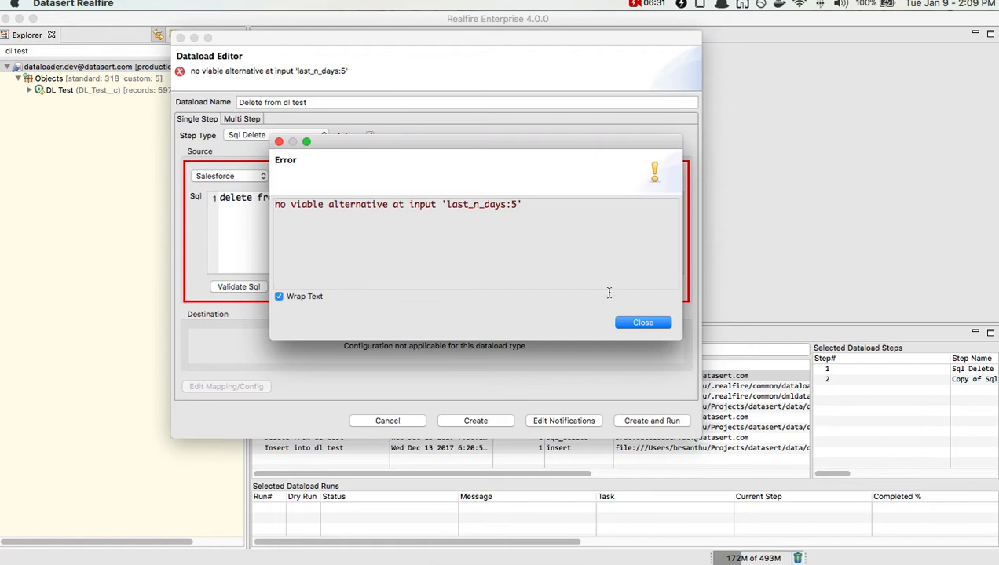
left_click(635, 322)
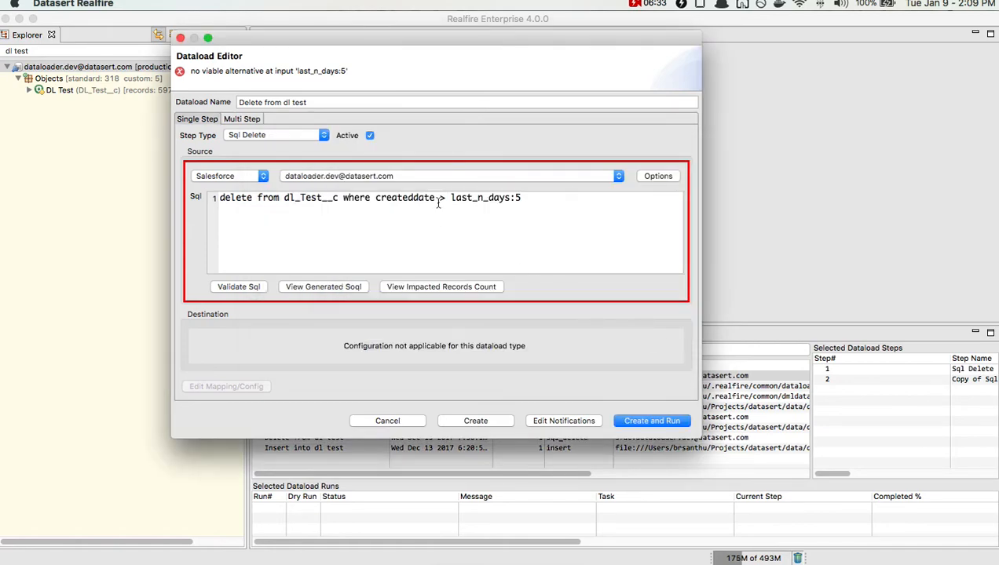
Step: Change the condition to "createddate < today" and view the SOQL generated for it
left_click(445, 198)
type("=")
left_click_drag(525, 198, 440, 198)
key("BackSpace")
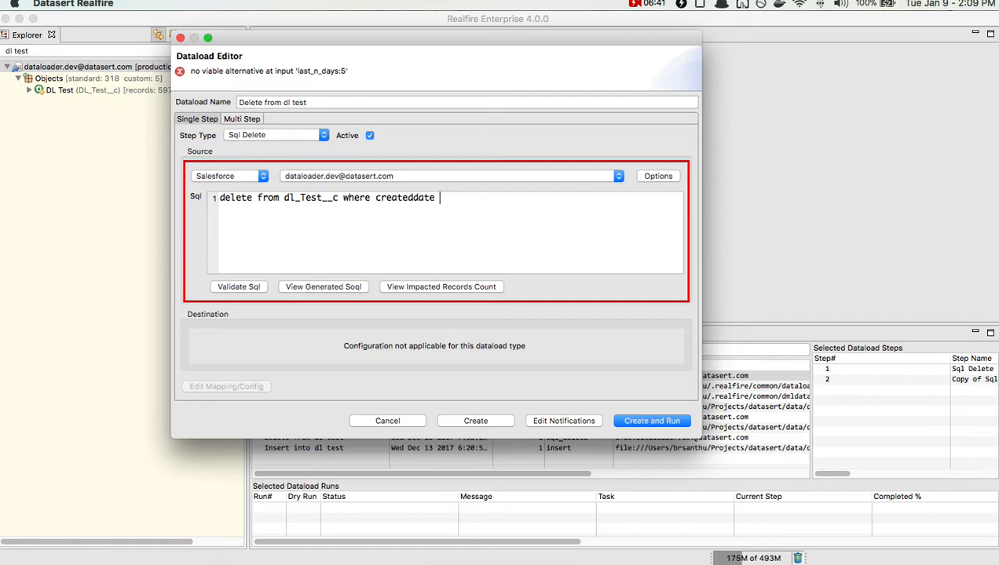
type("< today")
left_click(355, 287)
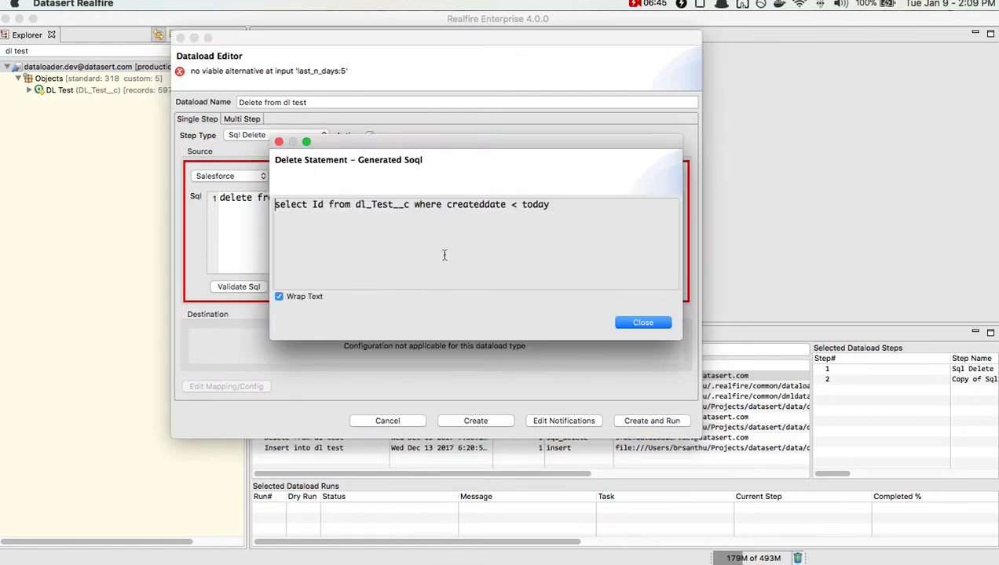
left_click(632, 322)
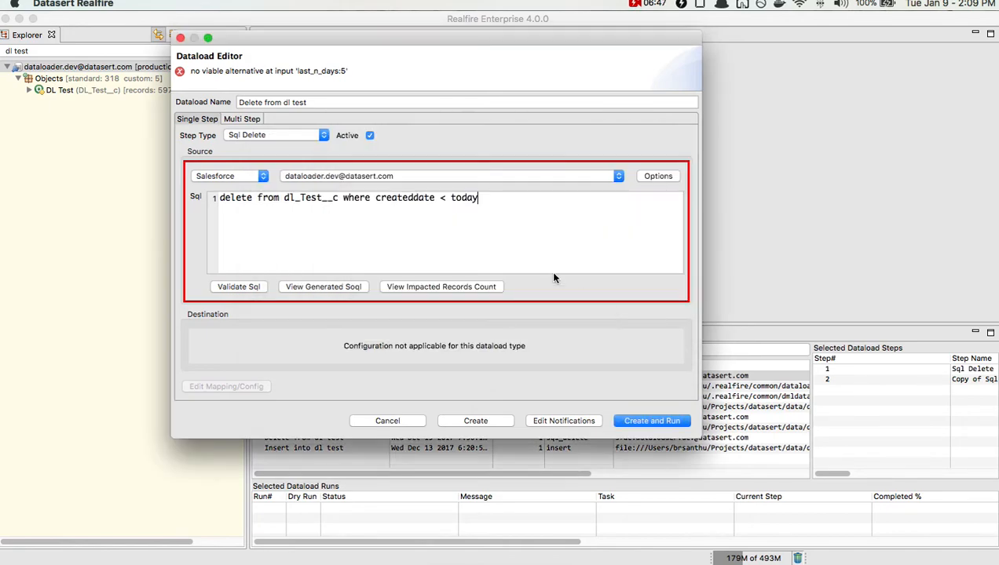
Step: Replace the where clause of the delete statement with "limit 1"
left_click_drag(439, 197, 491, 195)
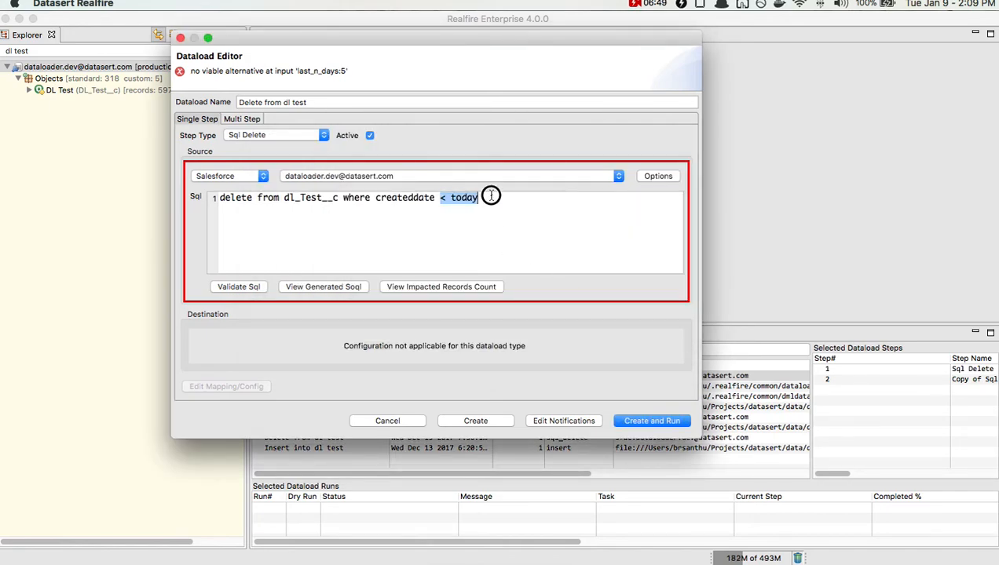
key("BackSpace")
key("BackSpace")
key("BackSpace")
key("BackSpace")
key("BackSpace")
key("BackSpace")
key("BackSpace")
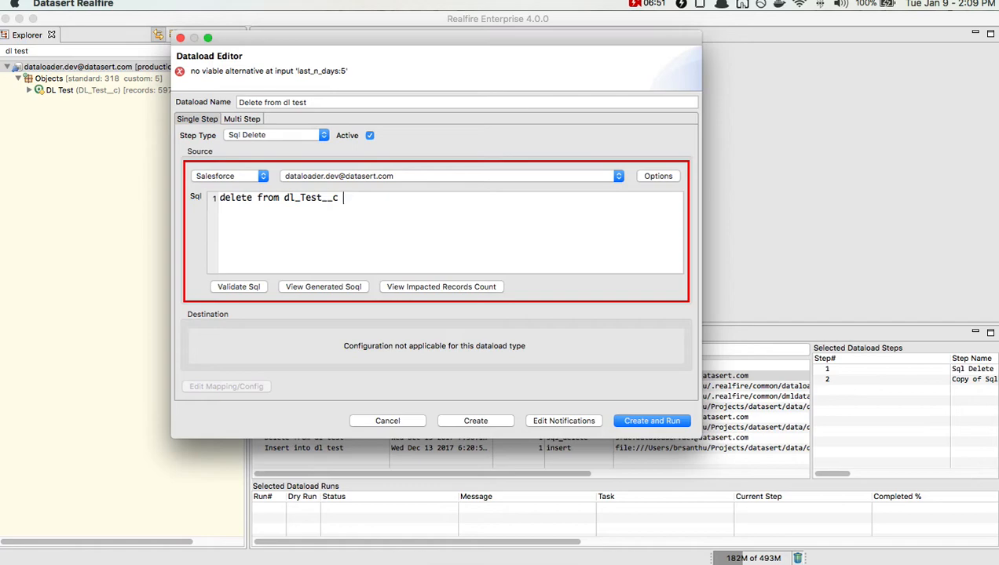
type("litmi")
key("BackSpace")
key("BackSpace")
key("BackSpace")
key("BackSpace")
type("mit 1")
Step: Check the impacted record count and the generated SOQL for the "limit 1" statement
left_click(490, 286)
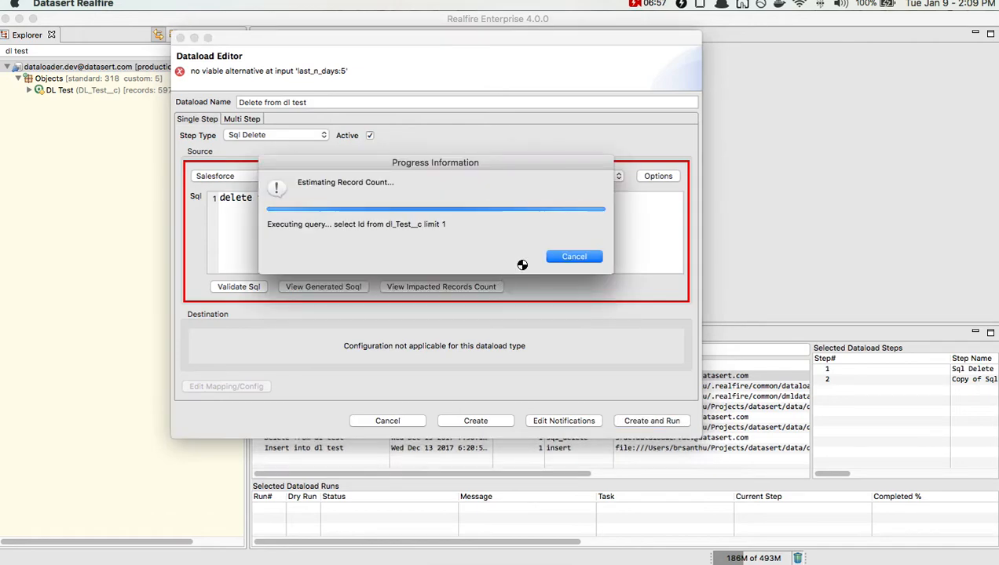
left_click(644, 321)
left_click(336, 288)
left_click(620, 323)
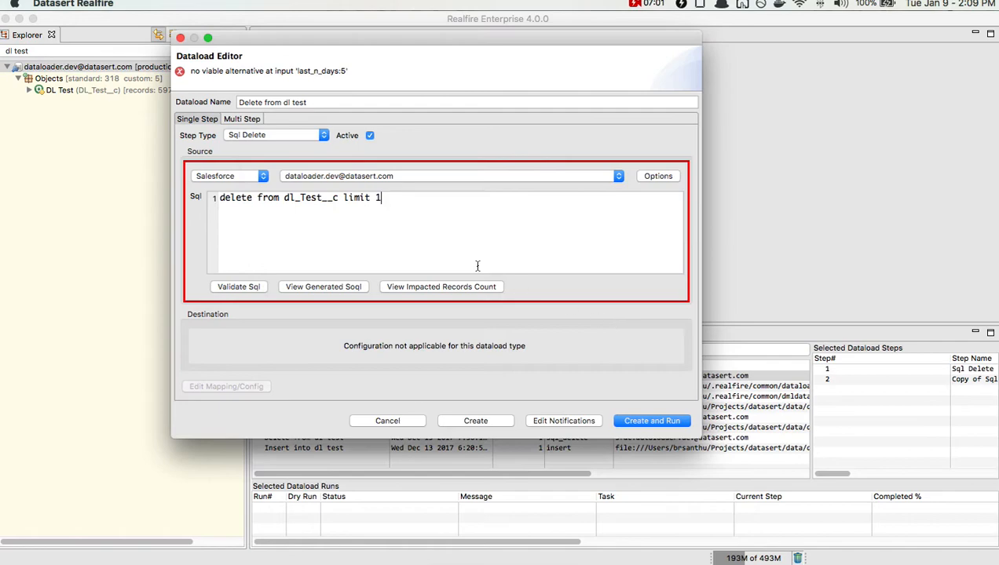
Step: Set the limit to 0 and check the statement's generated SOQL and impacted record count
key("BackSpace")
type("0")
left_click(343, 286)
left_click(612, 318)
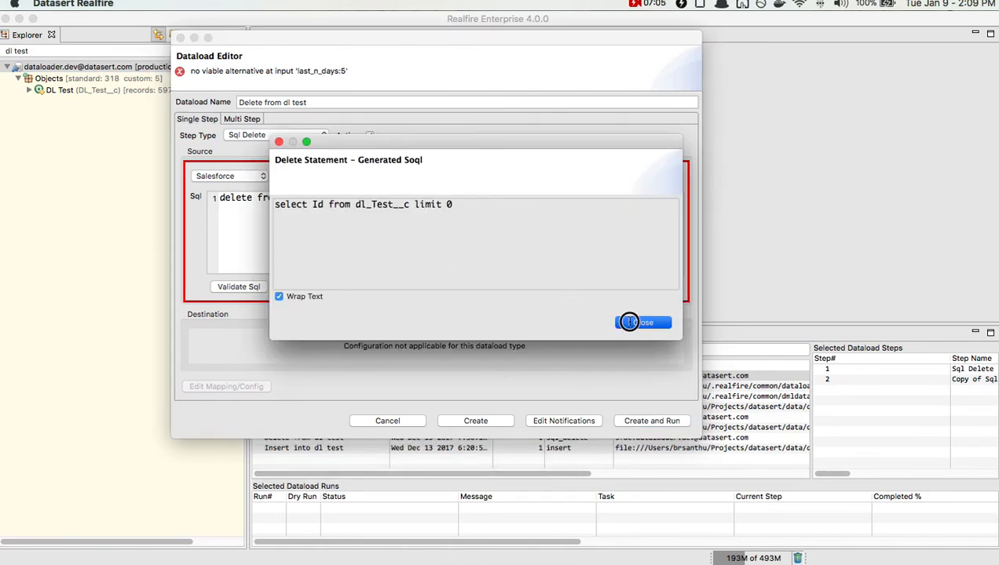
left_click(420, 288)
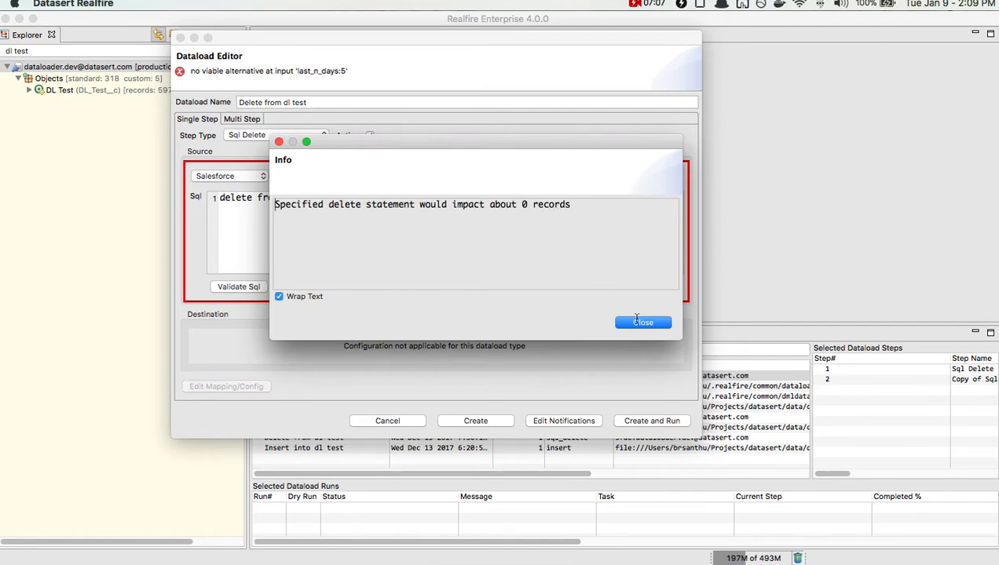
left_click(638, 322)
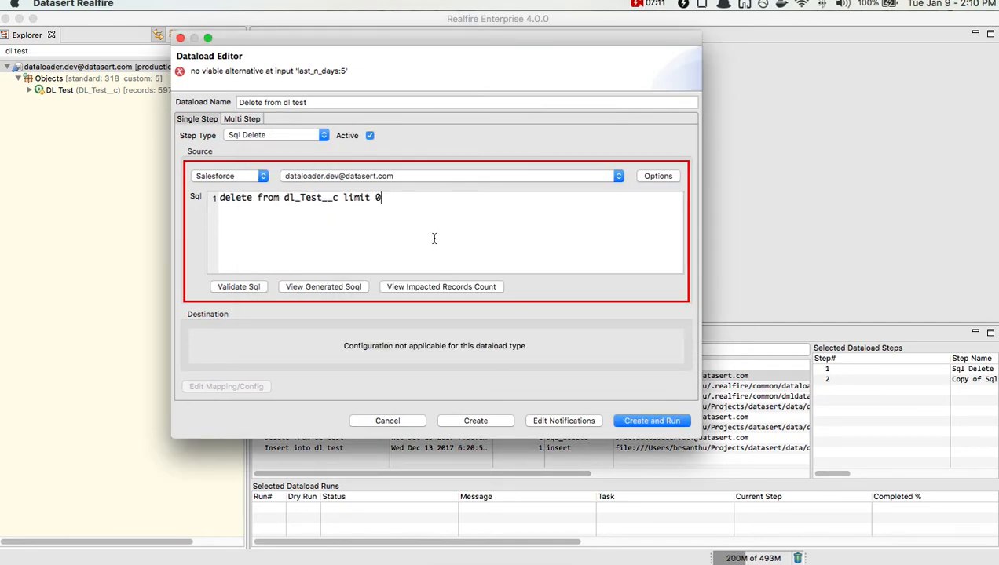
Step: Set the clause back to "limit 1", and try to create and run the dataload
key("BackSpace")
key("BackSpace")
key("BackSpace")
key("BackSpace")
key("BackSpace")
key("BackSpace")
key("BackSpace")
type("limit 1")
left_click(651, 422)
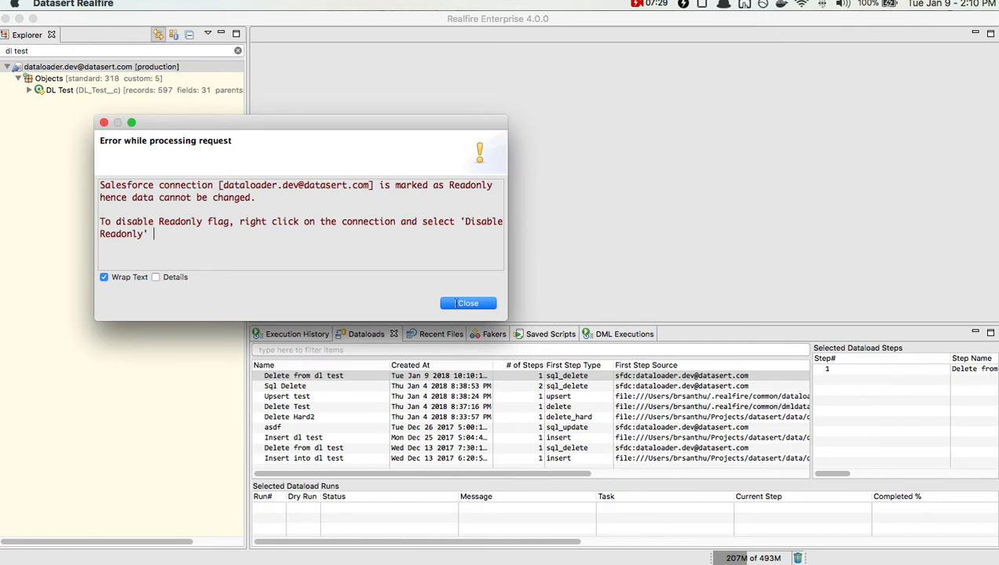
left_click(457, 303)
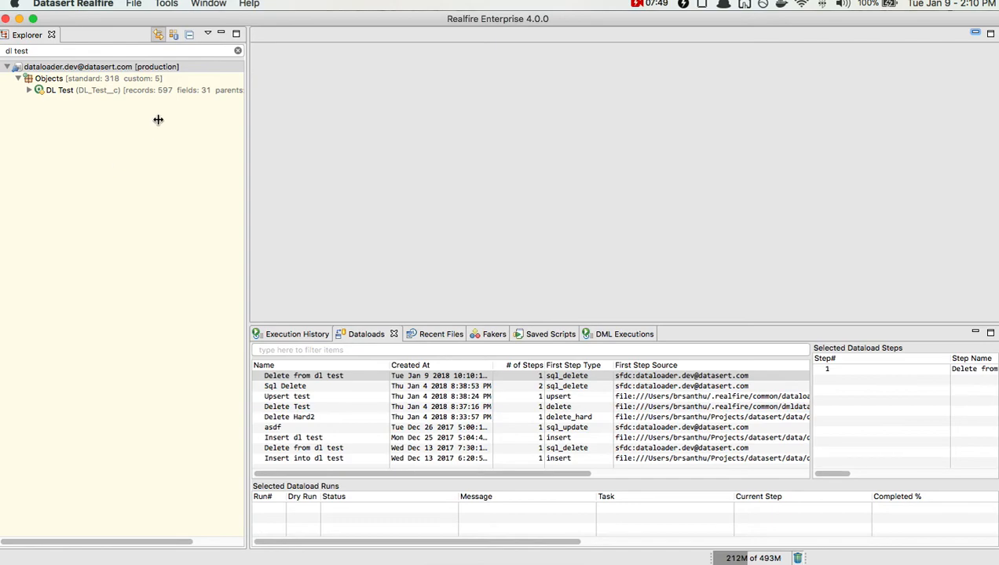
Step: Disable the read-only flag on the production Salesforce connection and check the setting
right_click(170, 69)
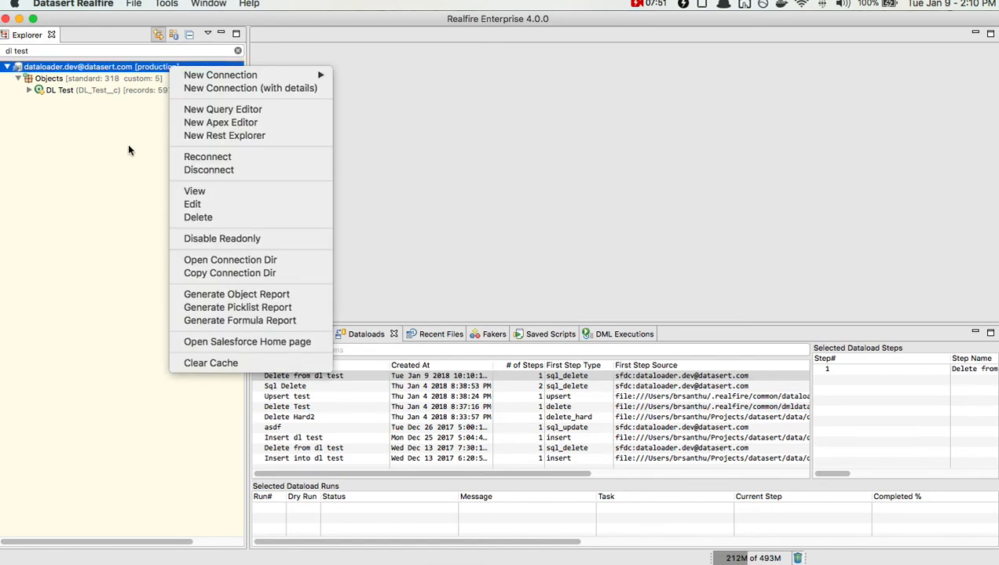
left_click(129, 149)
right_click(159, 64)
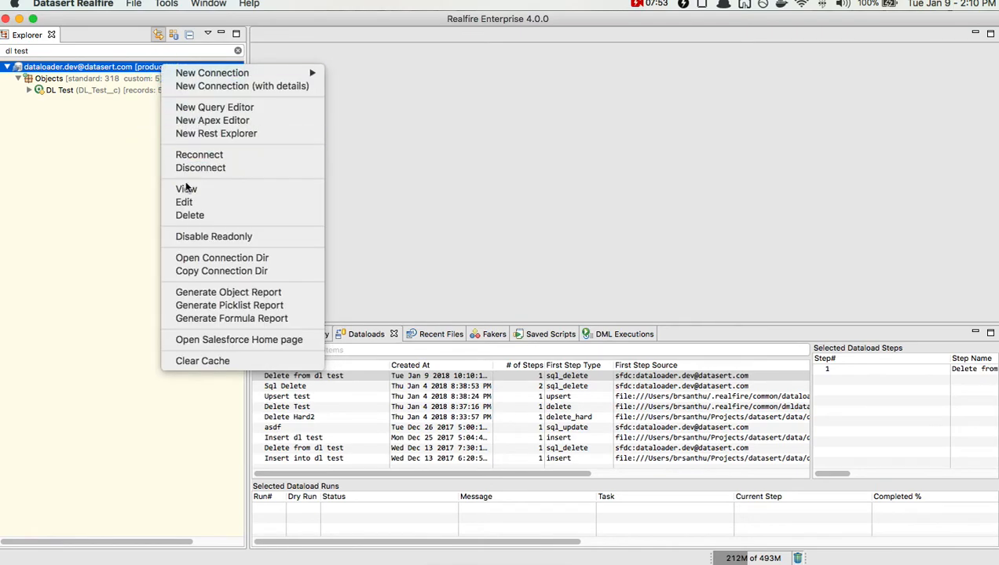
left_click(195, 235)
right_click(181, 66)
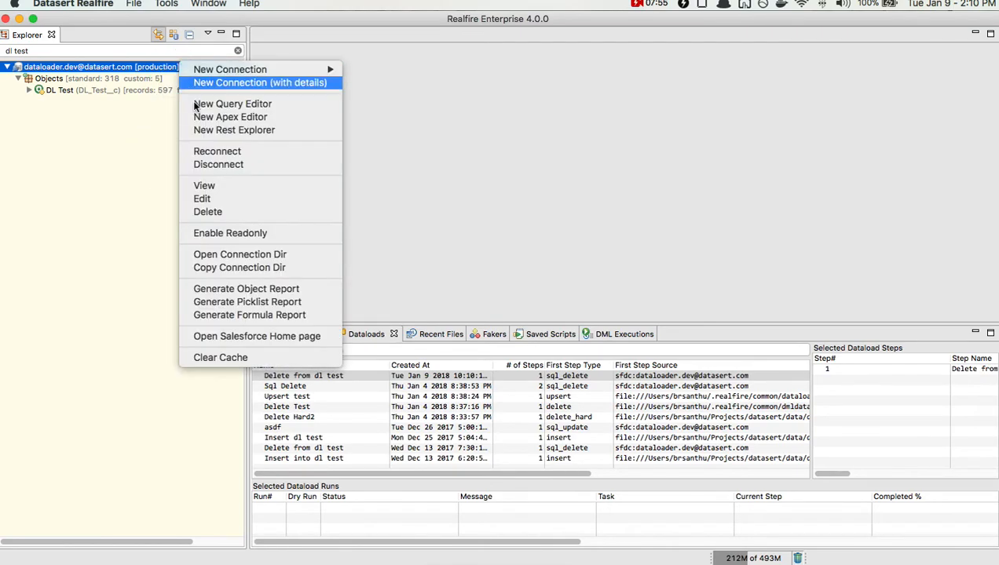
left_click(211, 235)
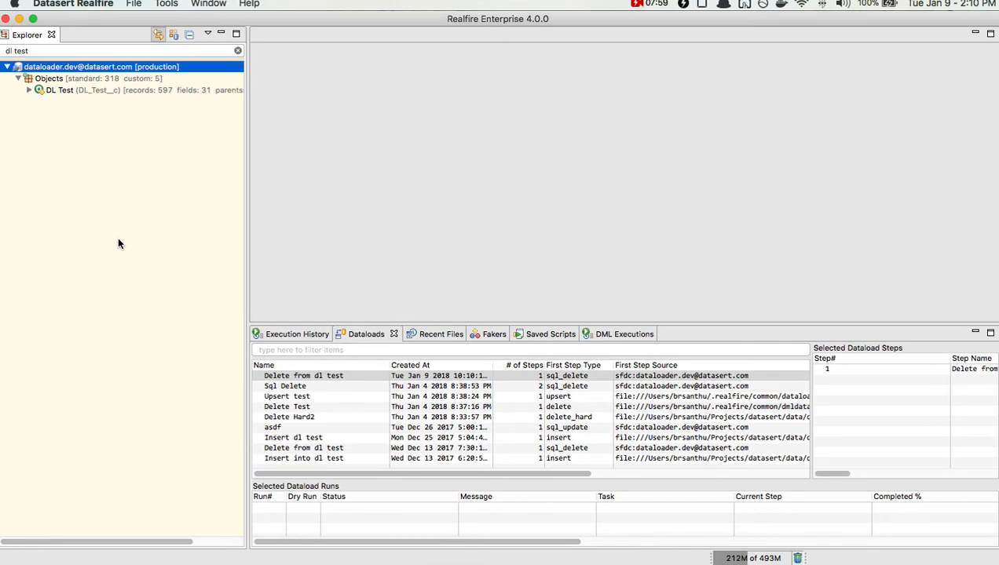
right_click(166, 66)
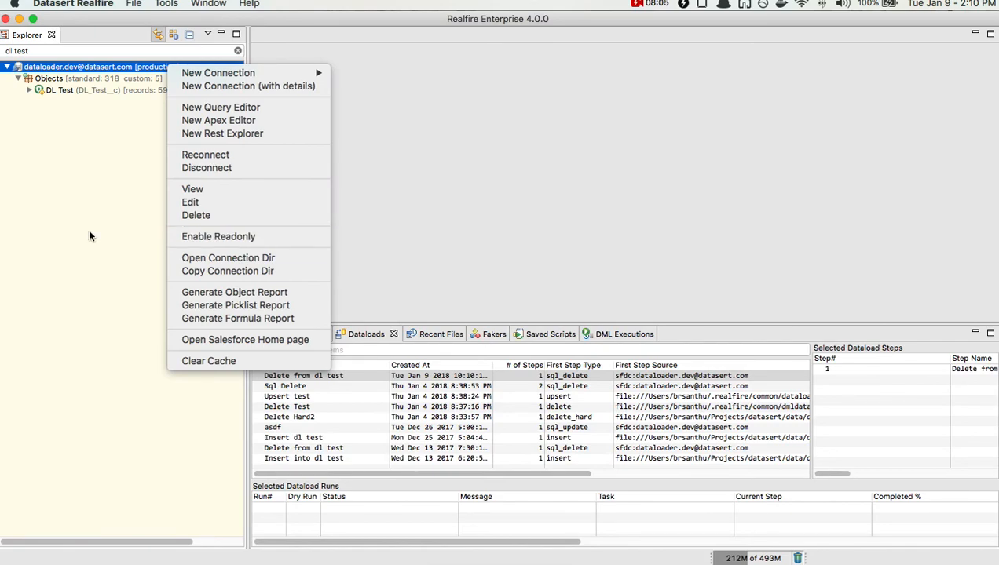
left_click(131, 235)
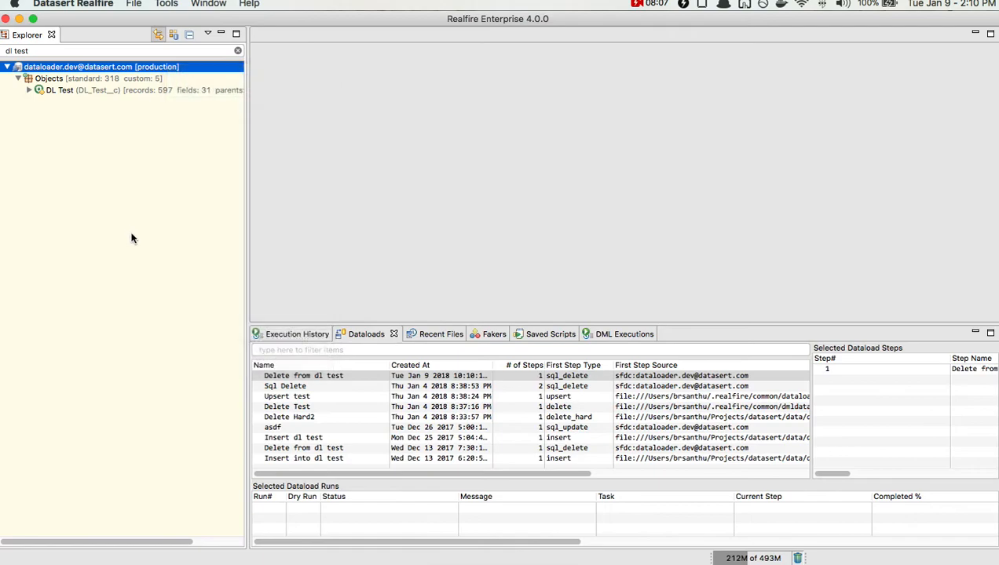
Step: Run the newest "Delete from dl test" dataload and accept the modification of Salesforce data
left_click(469, 375)
right_click(472, 375)
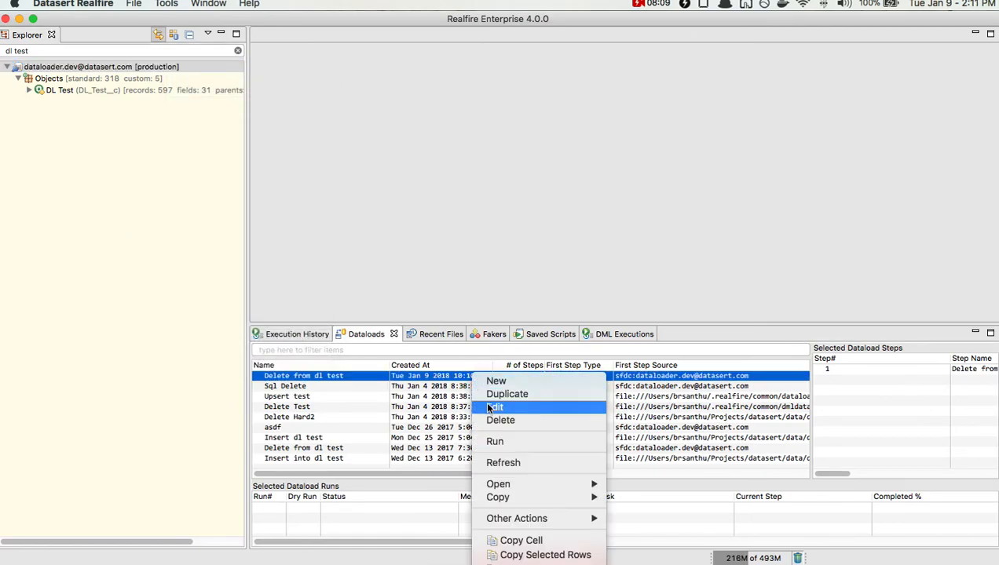
left_click(496, 441)
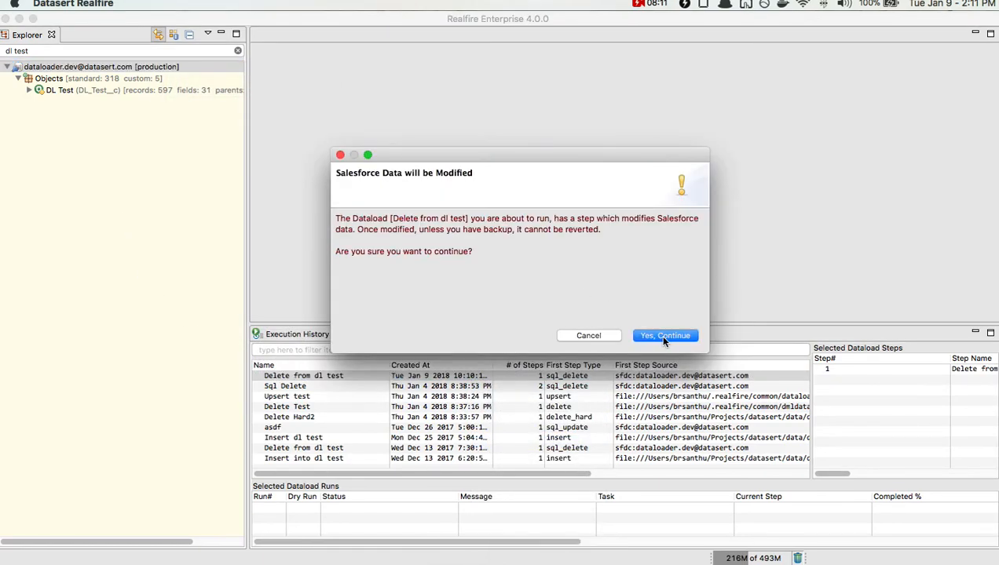
left_click(664, 337)
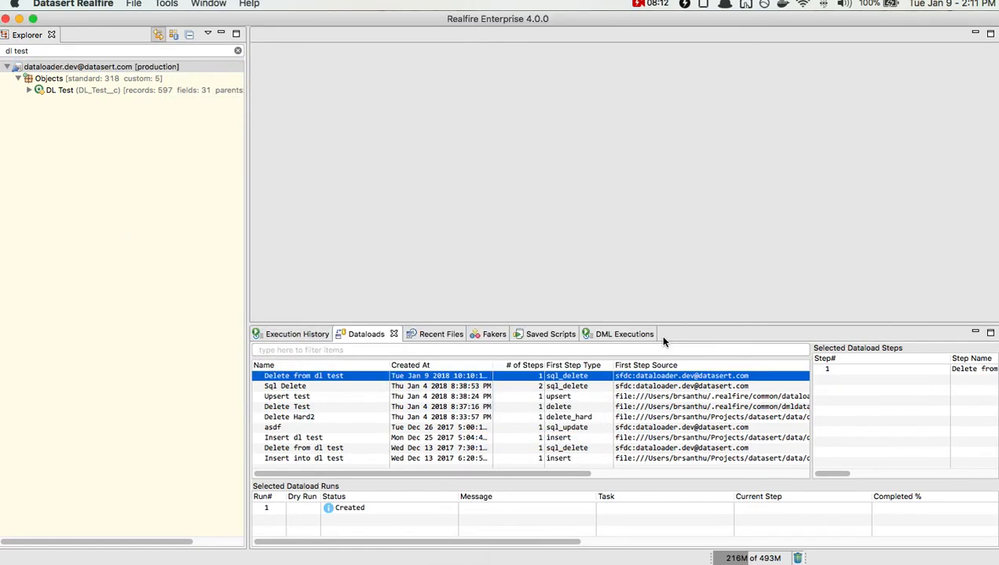
Step: Check the dataload run's progress, its total, processed, success and error counts, and its status
left_click(485, 509)
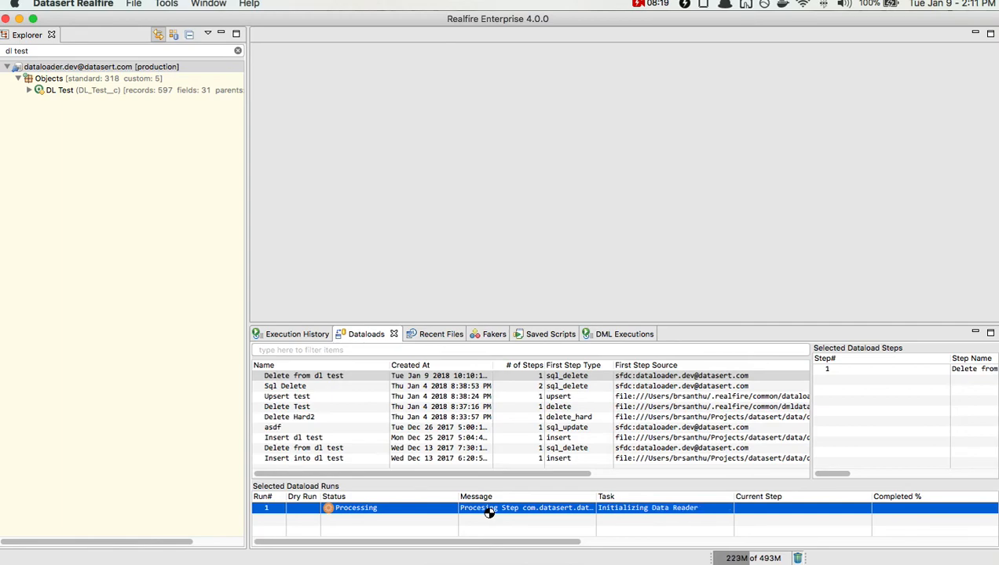
left_click_drag(421, 542, 725, 559)
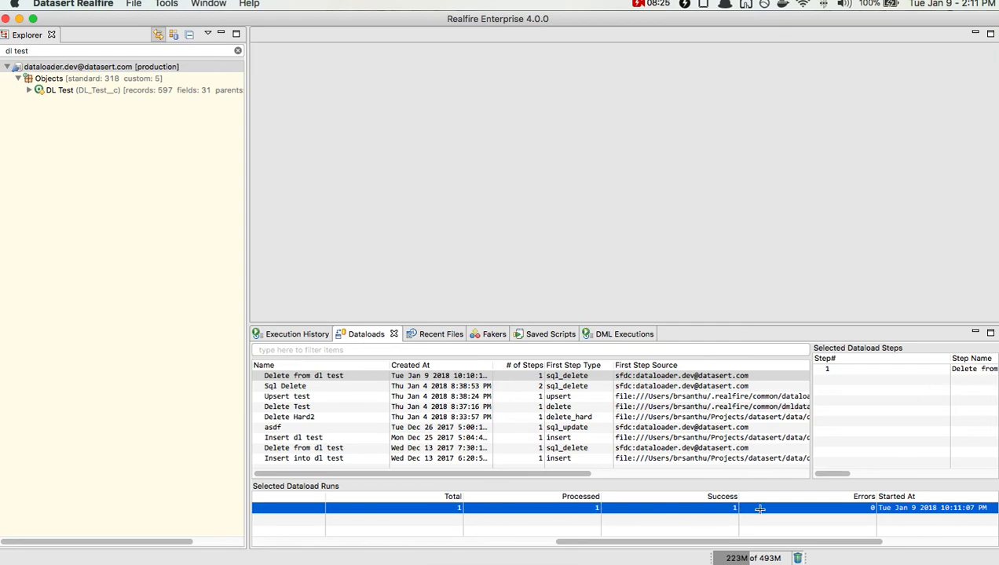
left_click_drag(703, 540, 386, 541)
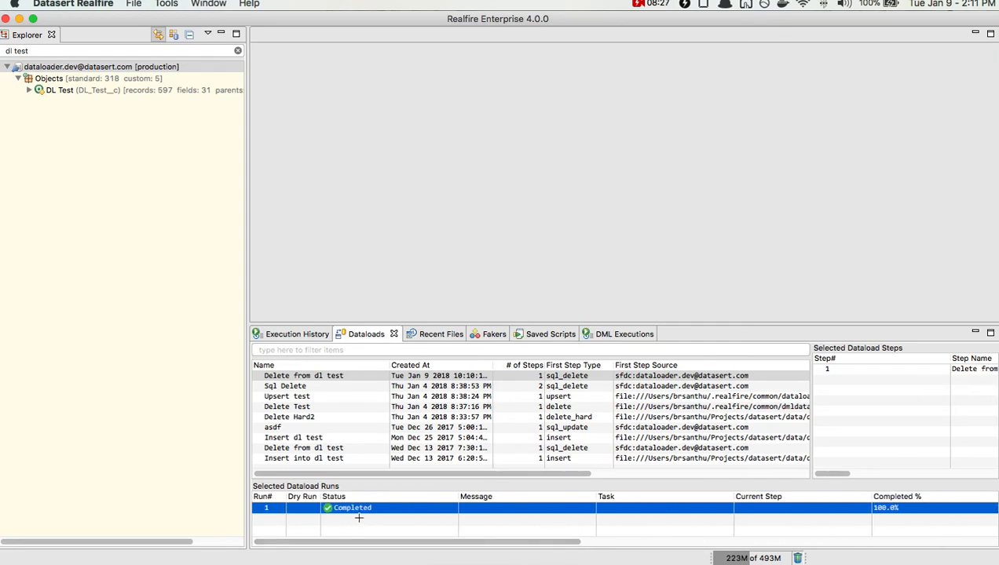
Step: Open the completed run's status file, check the record's id and deleted values, and close the file
right_click(358, 518)
mouse_move(439, 519)
left_click(547, 519)
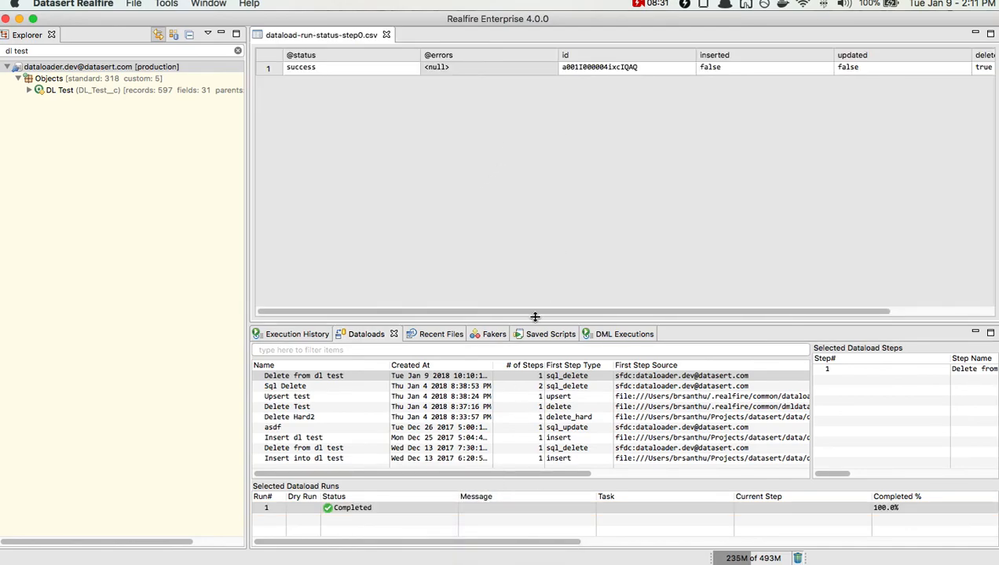
left_click(602, 67)
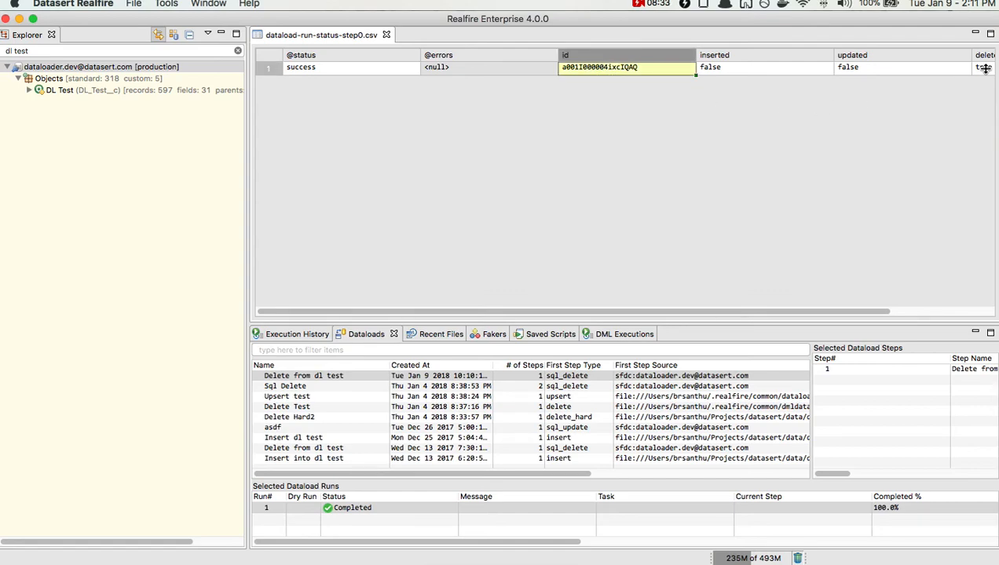
left_click(984, 68)
left_click(385, 34)
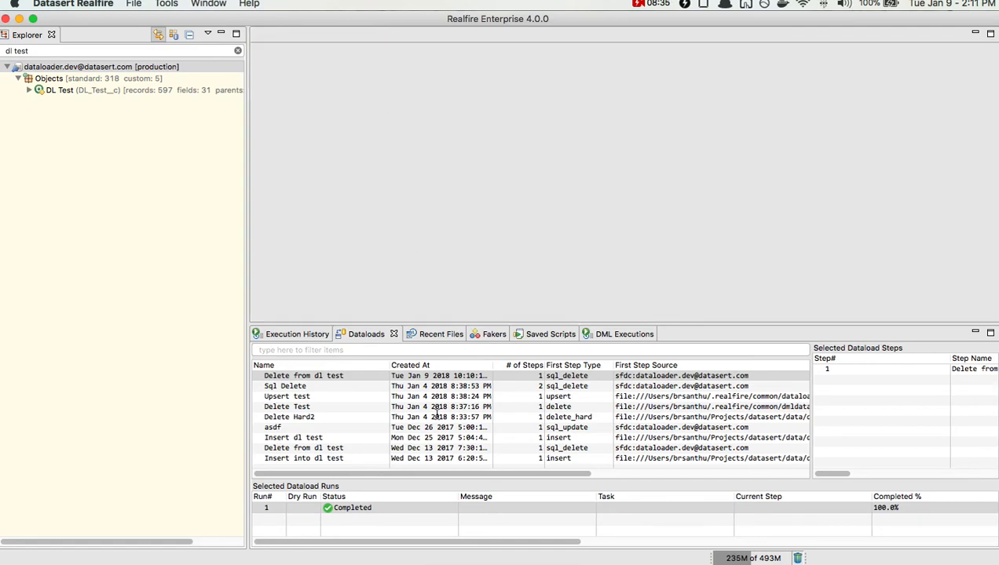
Step: Check the hard option in the Chrome delete syntax documentation, and change the dataload's SQL to "delete hard from dl_Test__c limit 1"
double_click(437, 375)
left_click(390, 197)
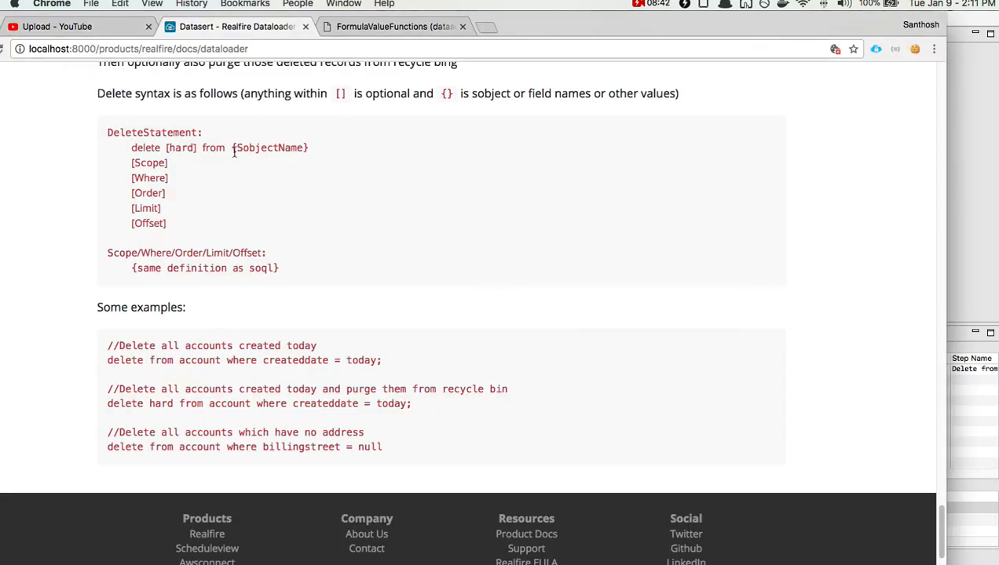
double_click(183, 148)
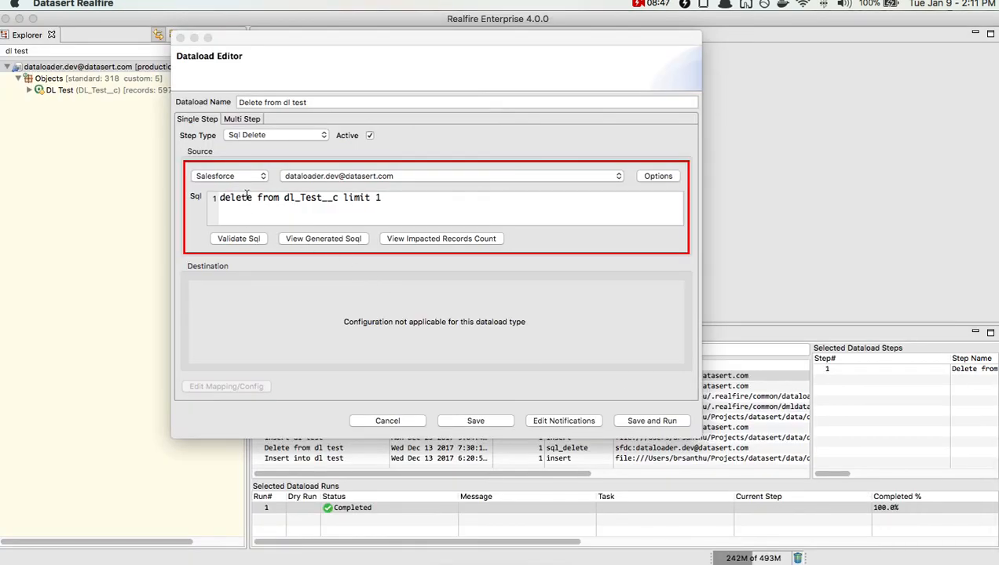
left_click(257, 198)
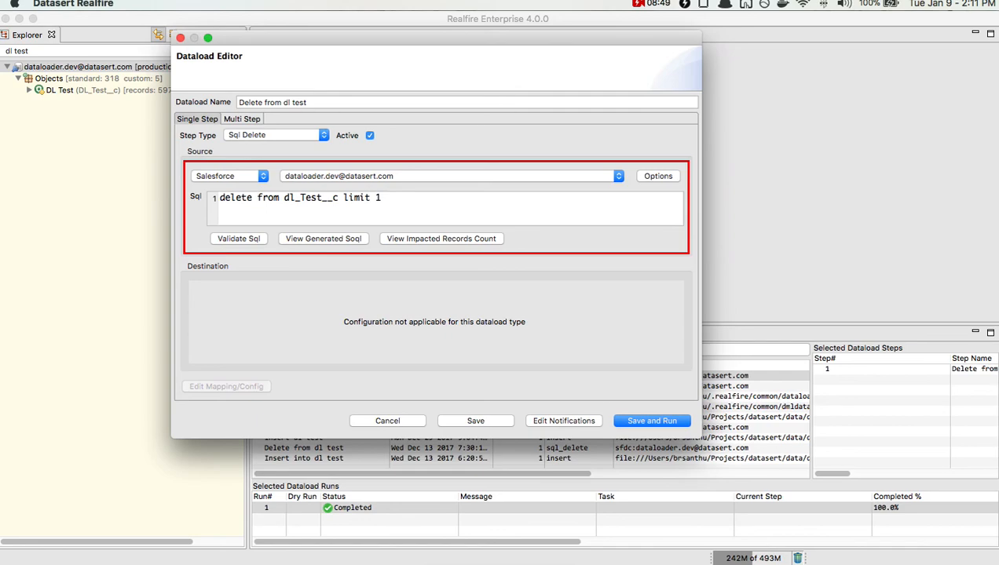
type("hard")
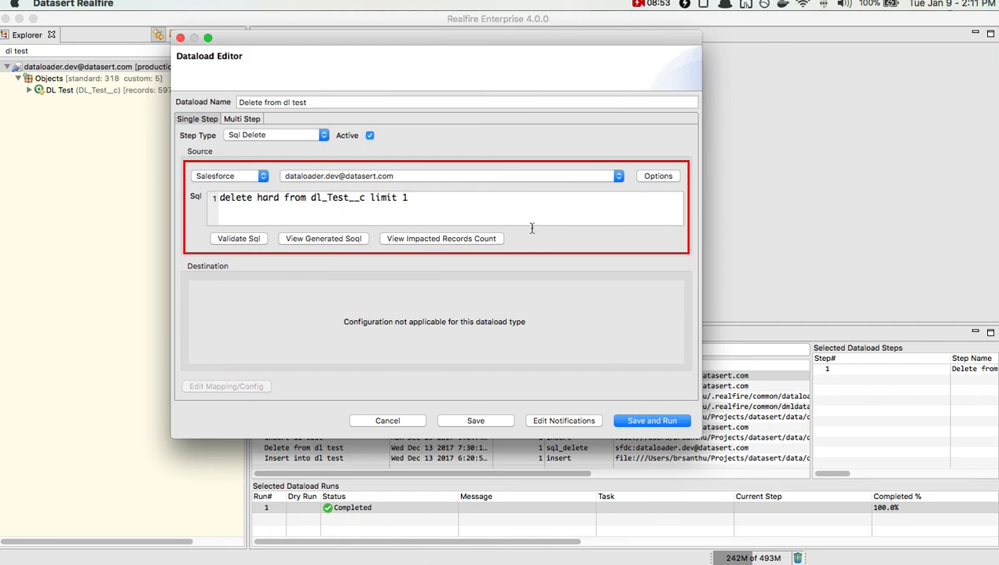
Step: Save and run the hard-delete dataload, accept the data modification, and select its new run
left_click(652, 422)
left_click(664, 338)
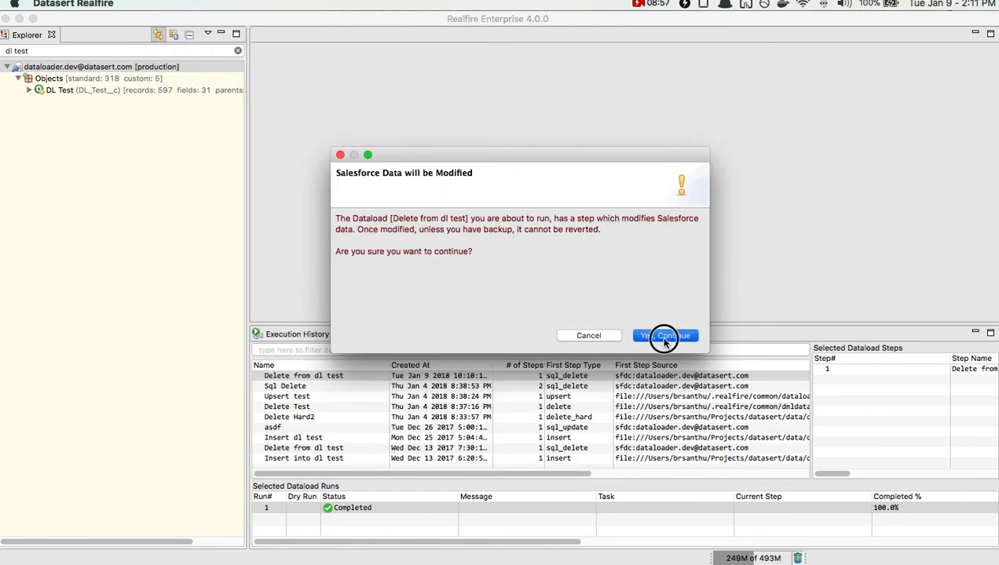
left_click(446, 508)
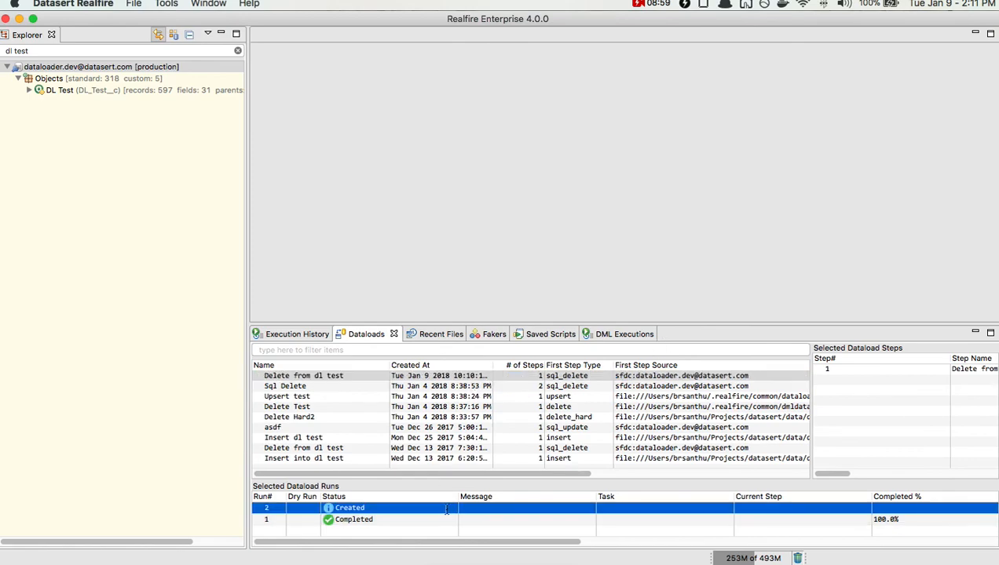